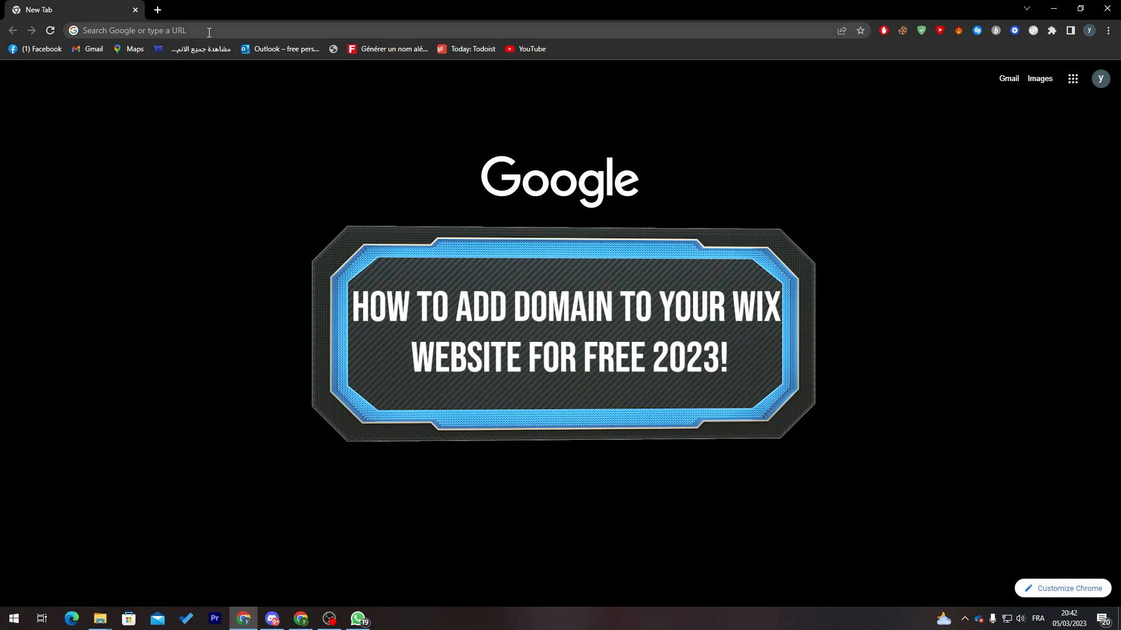
- Open the Wix website and sign in with the first suggested Google account
left_click(209, 31)
type("wix")
key("Return")
left_click(173, 197)
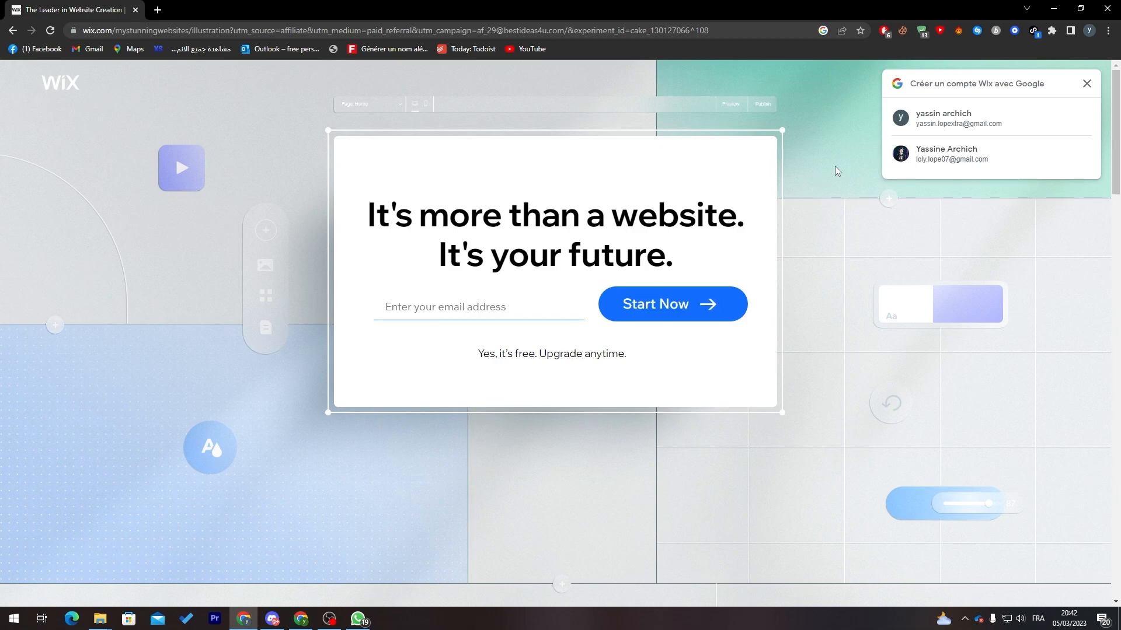
left_click(581, 315)
left_click(934, 118)
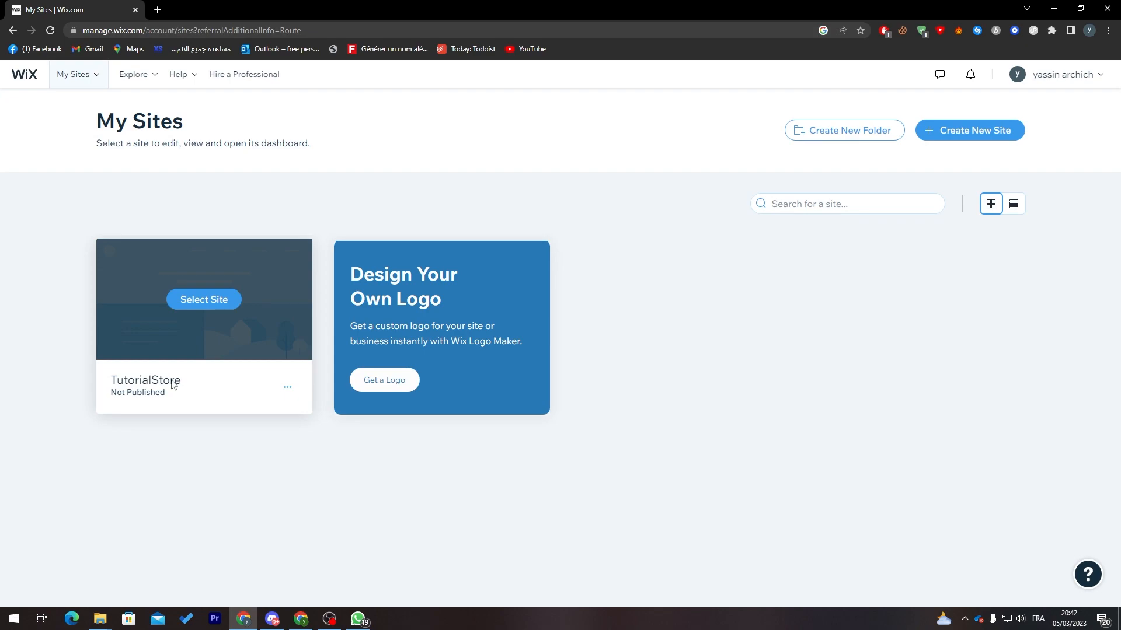
- Start creating a new site and choose Consultant Blog as the kind of website
left_click(939, 140)
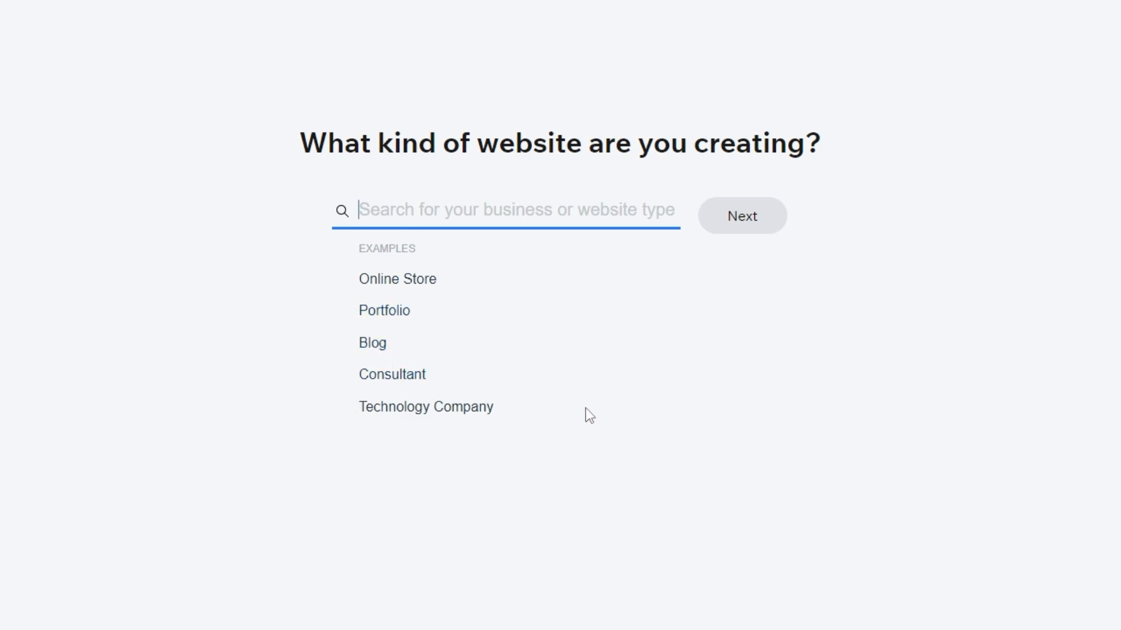
left_click(382, 377)
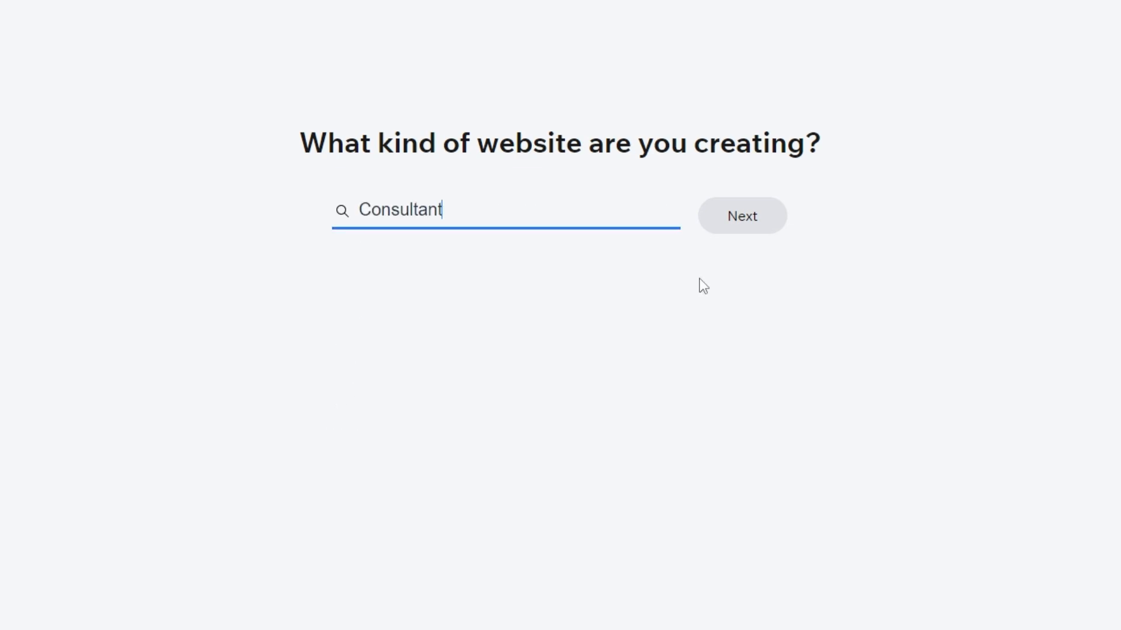
left_click(418, 294)
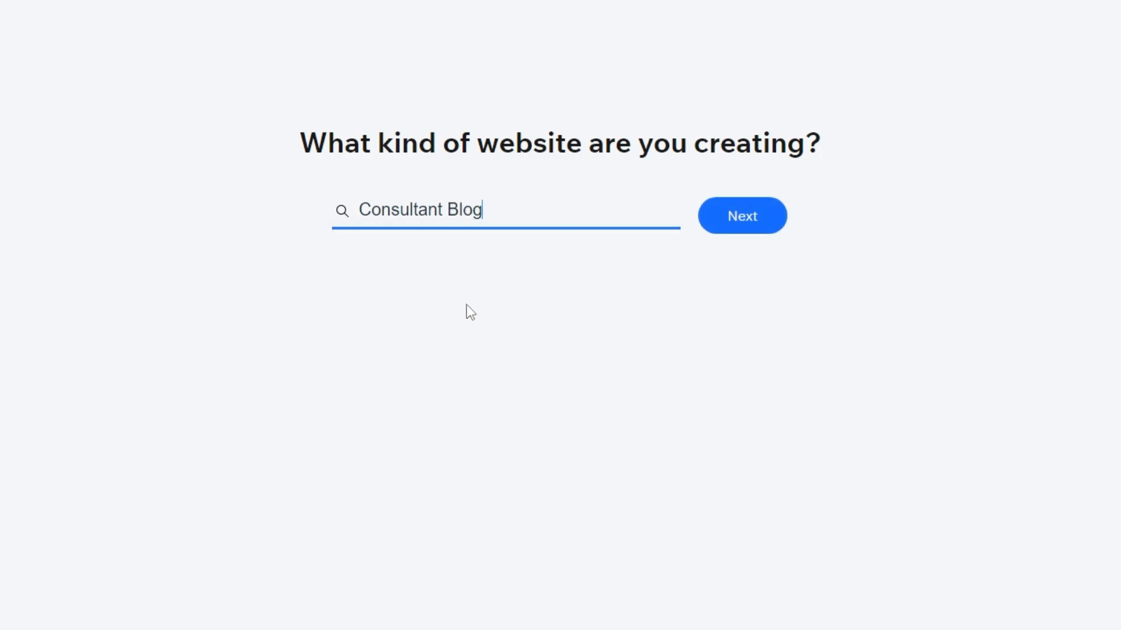
left_click(715, 227)
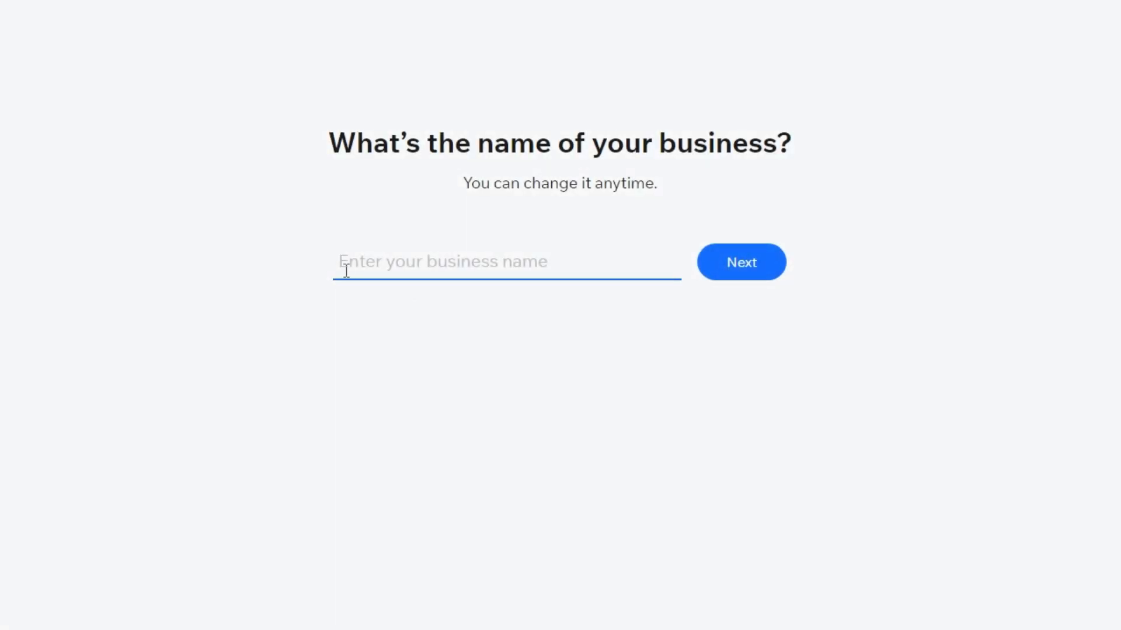
- Name the business "Wix tutorials" and continue the site setup
left_click(493, 264)
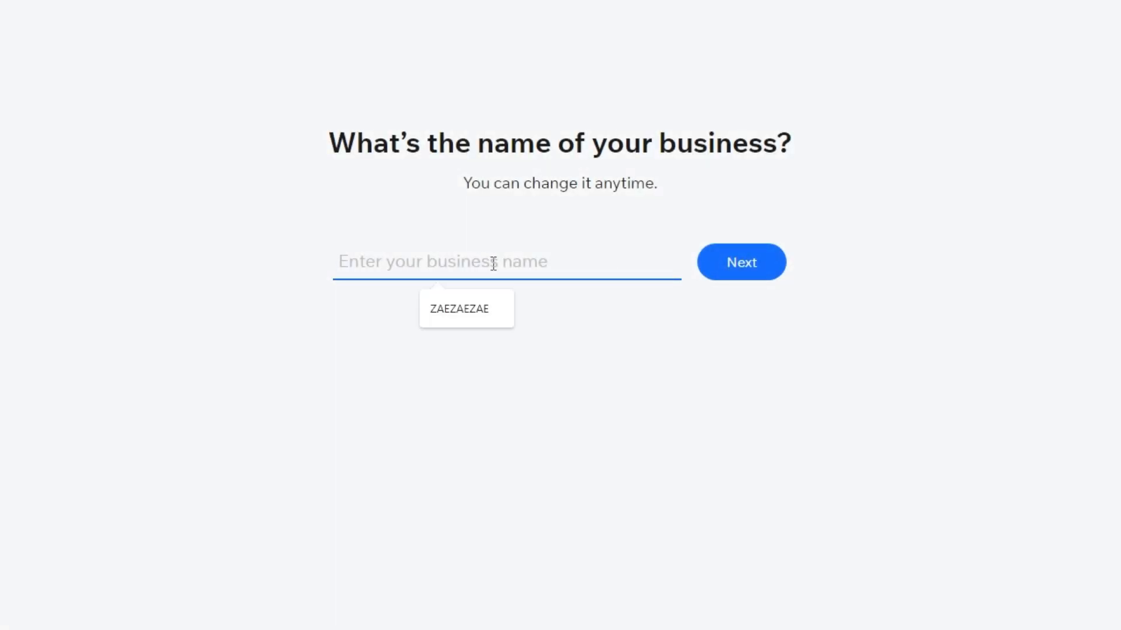
type("Wix tutorials")
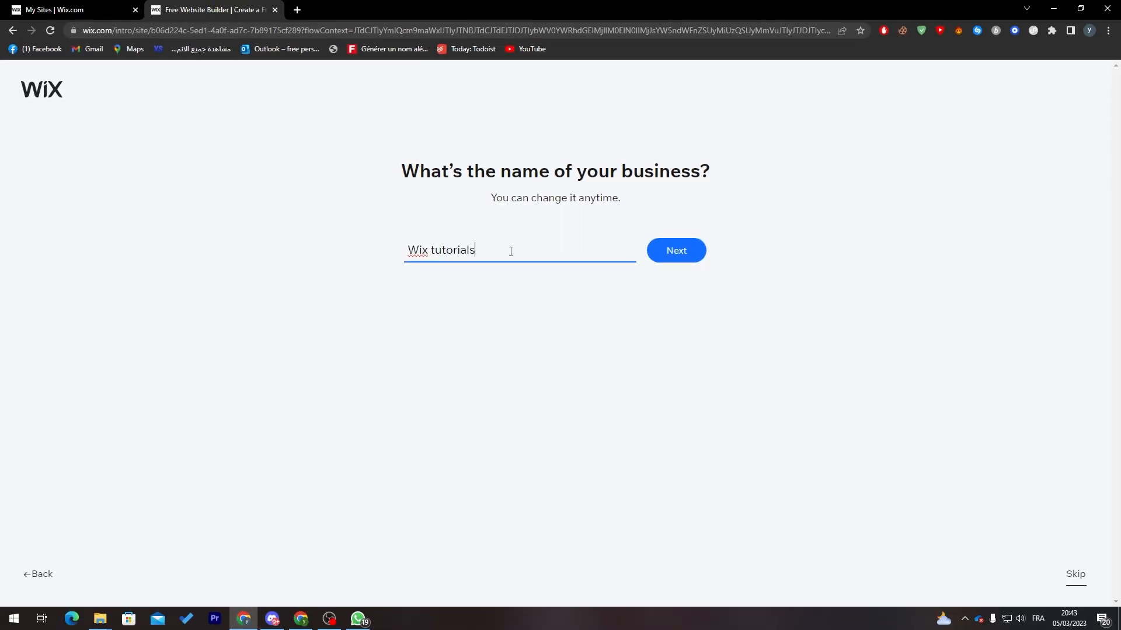
left_click(671, 257)
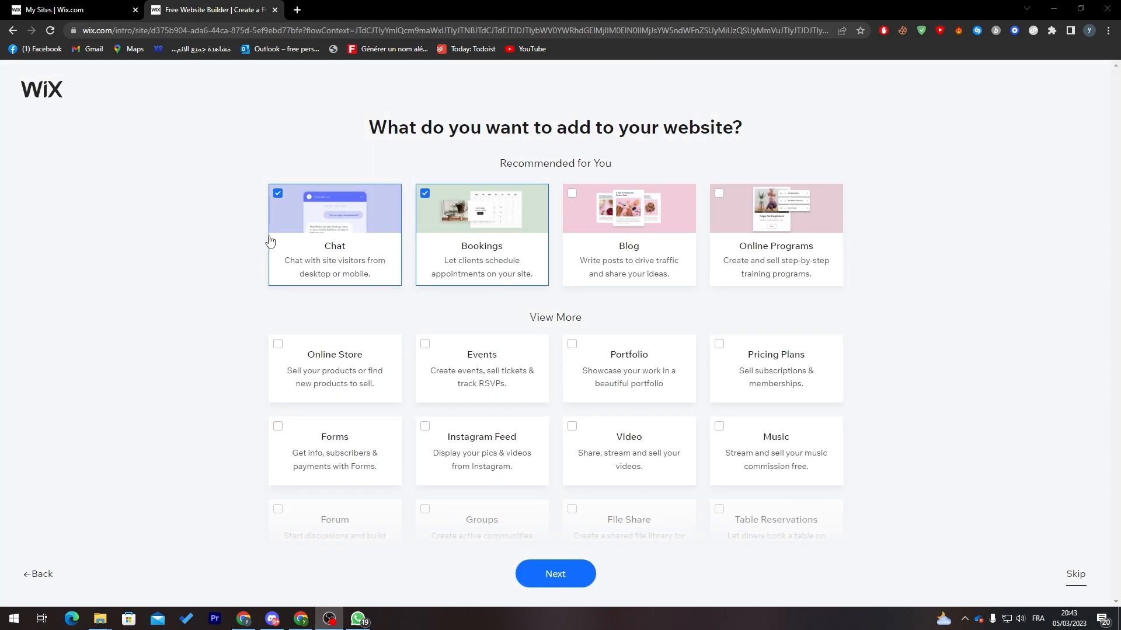
- Add Blog and Forms to the website's features and continue the setup
left_click(607, 234)
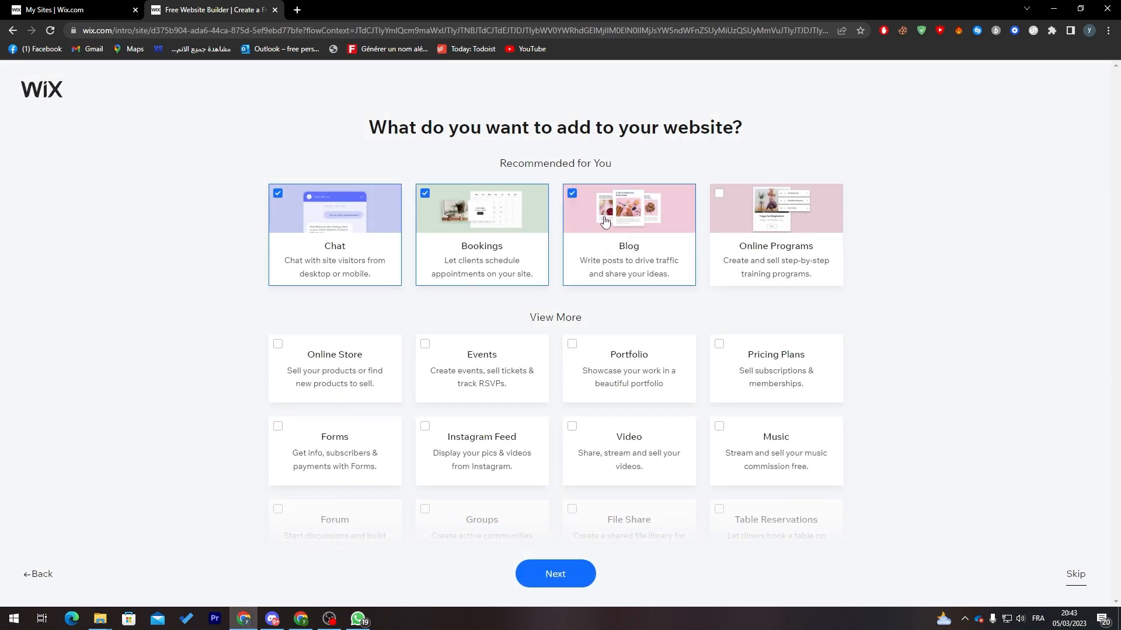
left_click(341, 439)
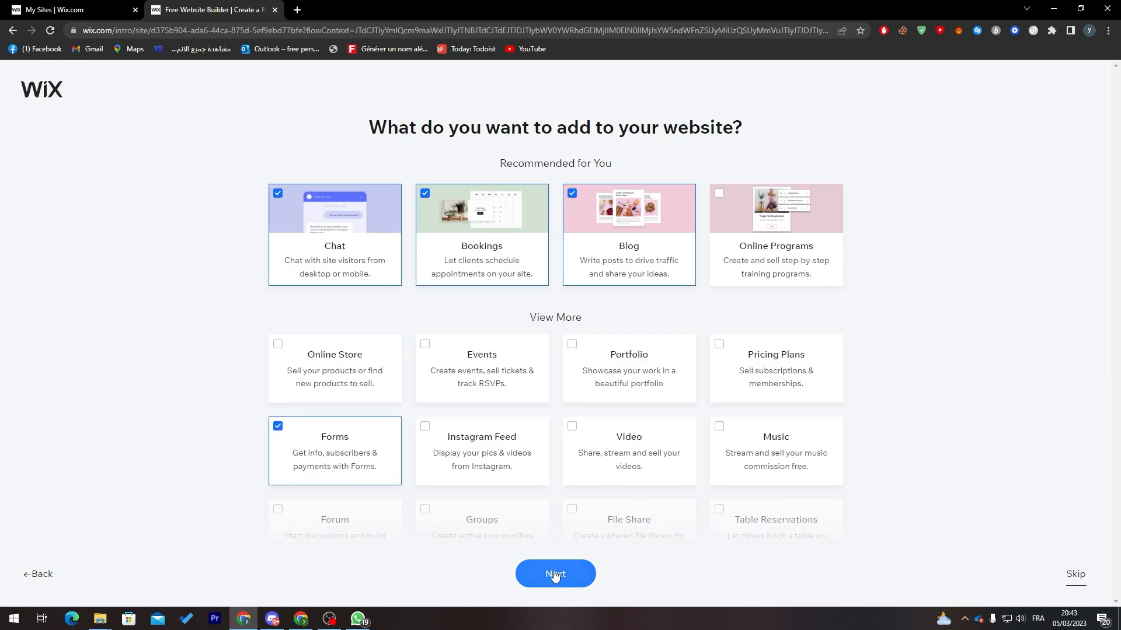
left_click(598, 568)
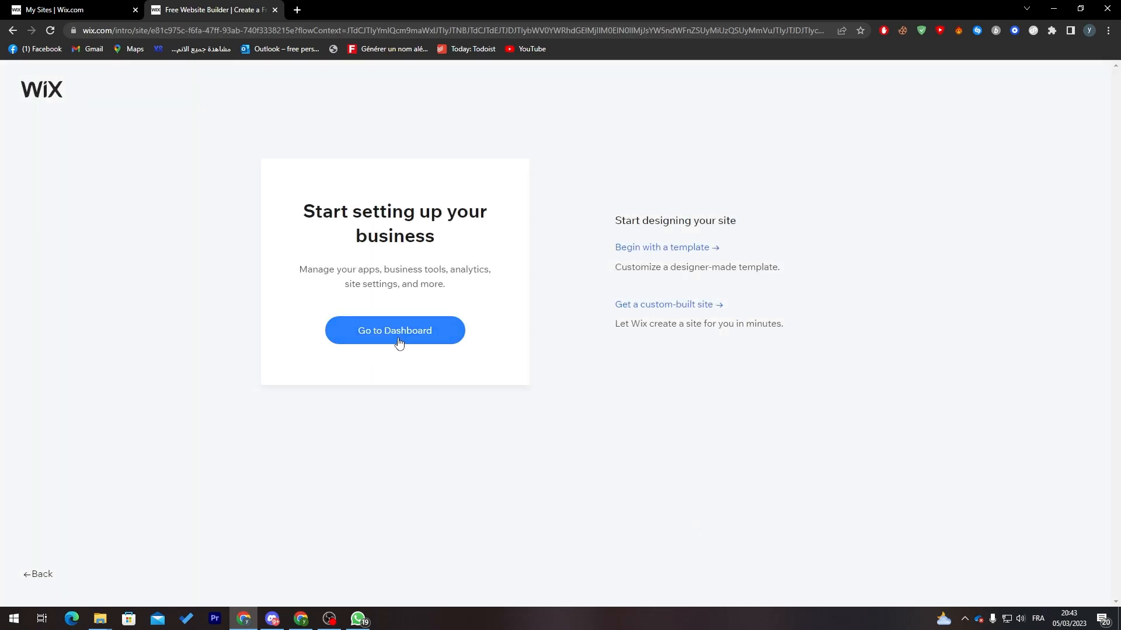
- Go to the new site's dashboard and expand the setup task for connecting a custom domain
left_click(399, 342)
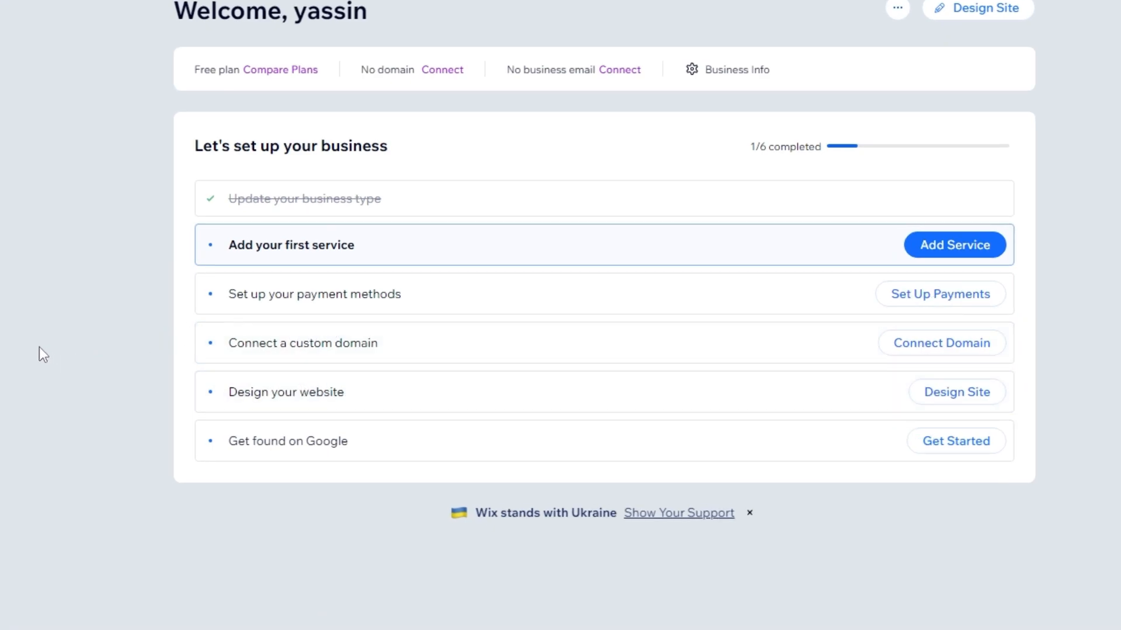
left_click(932, 352)
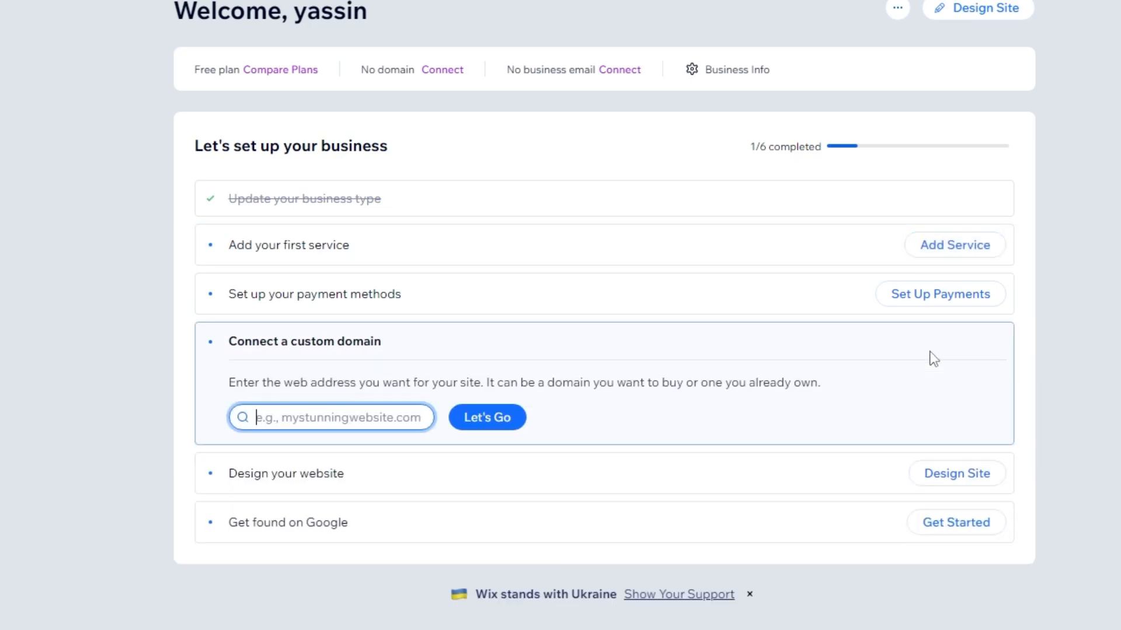
left_click(266, 384)
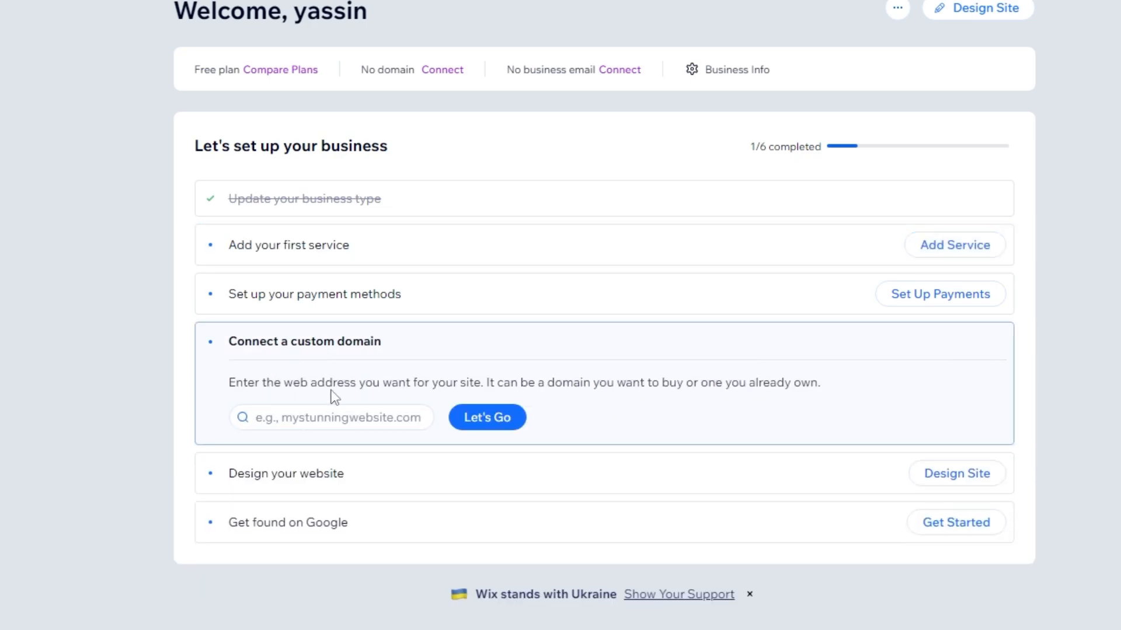
left_click(456, 384)
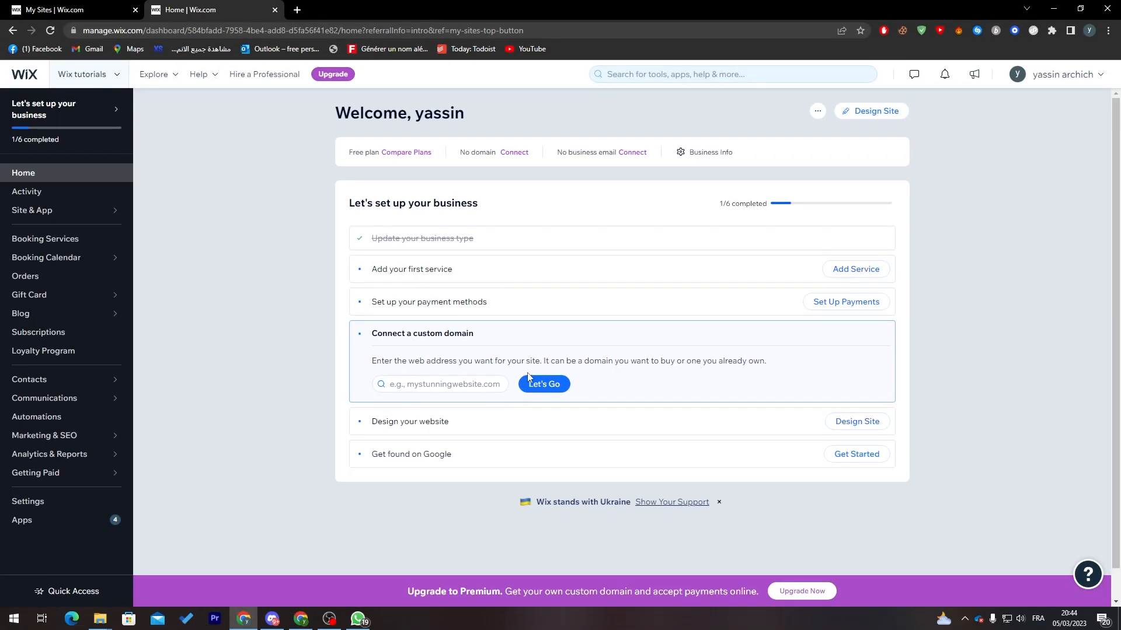
- Open hostinger.com in a new browser tab and log in with the Google account
left_click(297, 10)
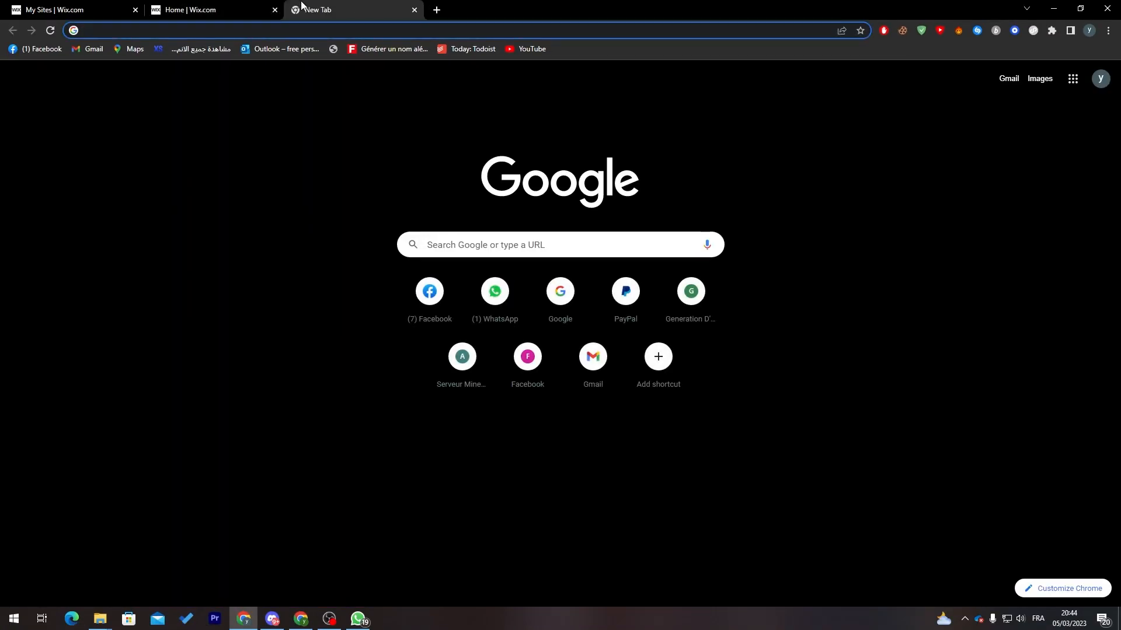
type("host")
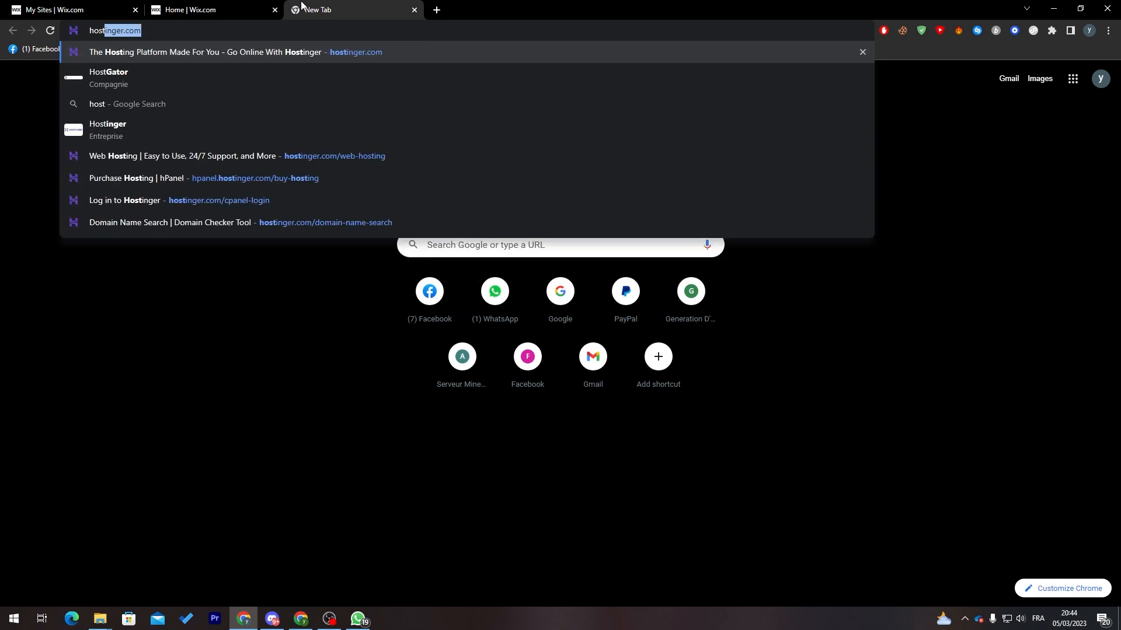
key("Return")
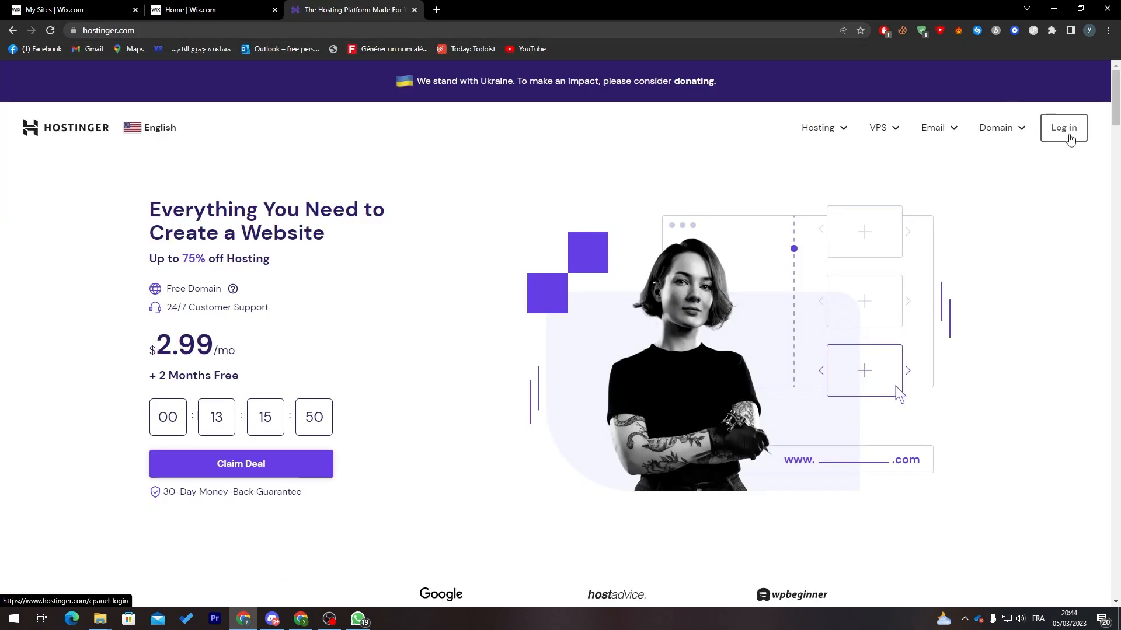
left_click(1050, 142)
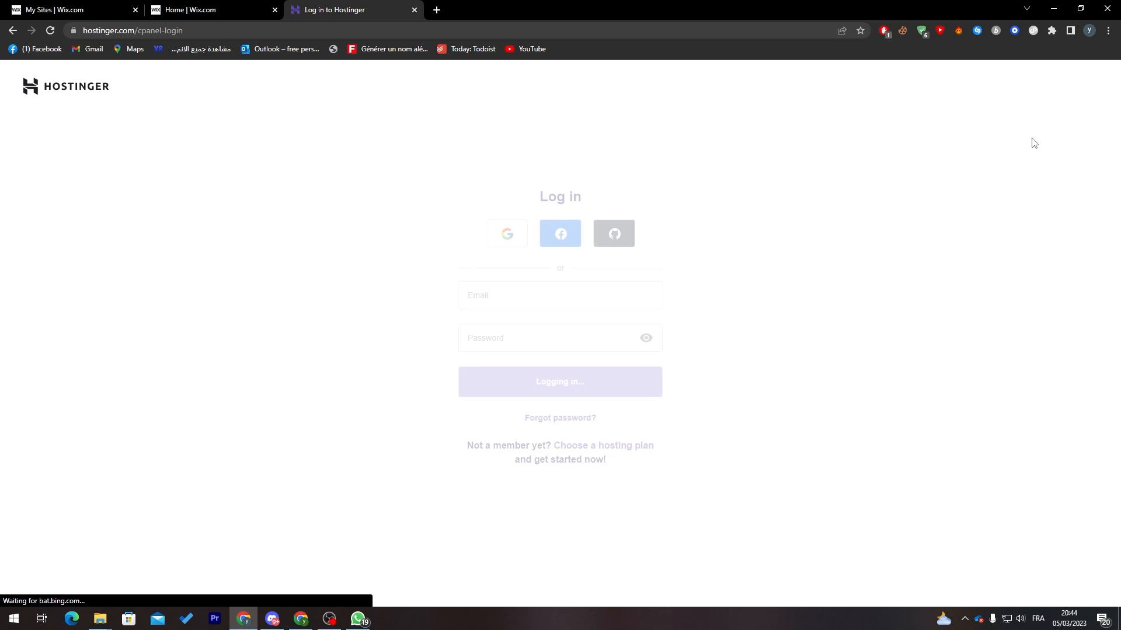
left_click(514, 247)
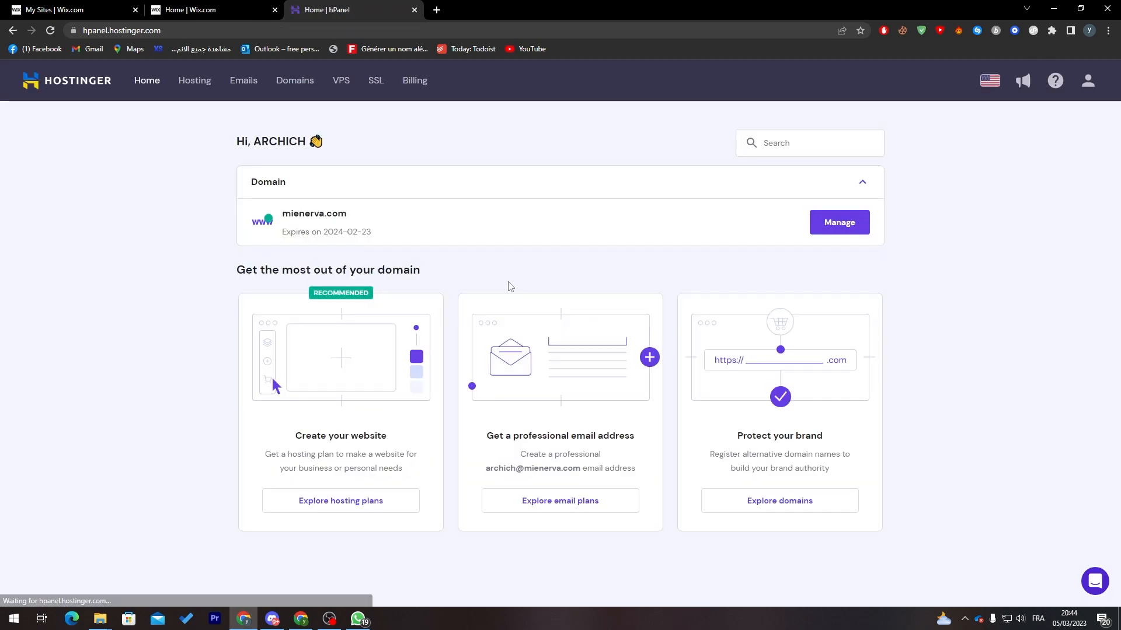
- Take the domain name mienerva.com from Hostinger and submit it as the Wix site's custom domain
left_click_drag(347, 213, 282, 214)
left_click(183, 9)
left_click(423, 383)
type("mienerva.com")
left_click(548, 387)
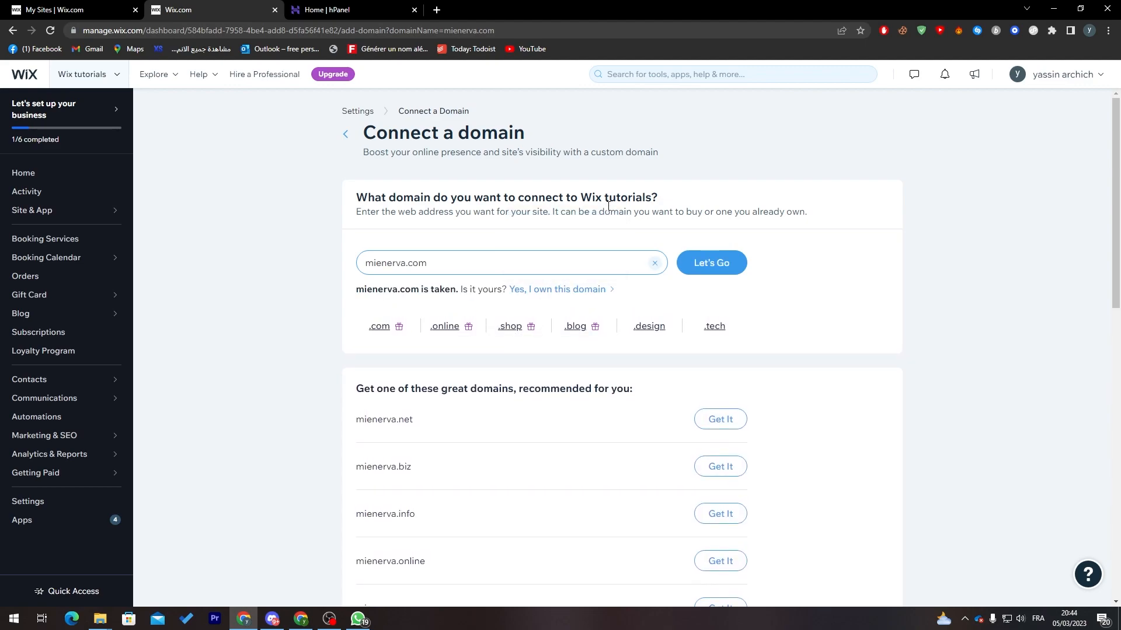
- Review the recommended alternative domains, view the free-domain offer for mienerva.net and dismiss it
left_click_drag(400, 294, 445, 290)
left_click(461, 290)
left_click_drag(1115, 254, 1072, 366)
scroll(1076, 357, "up", 3)
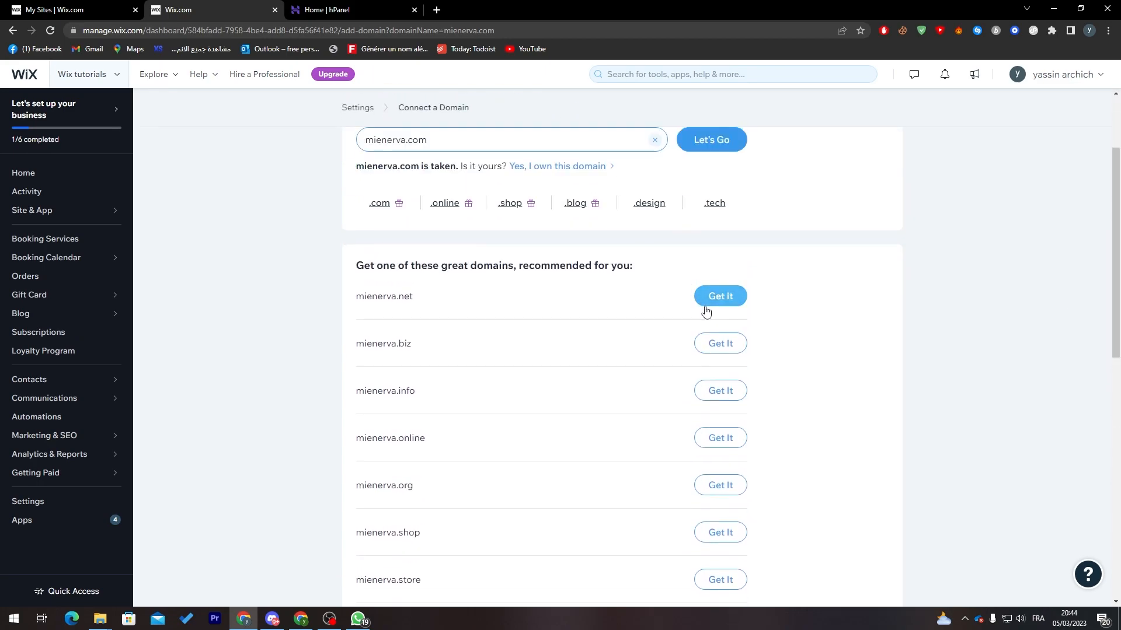
left_click(706, 311)
left_click_drag(472, 184, 595, 186)
left_click(638, 202)
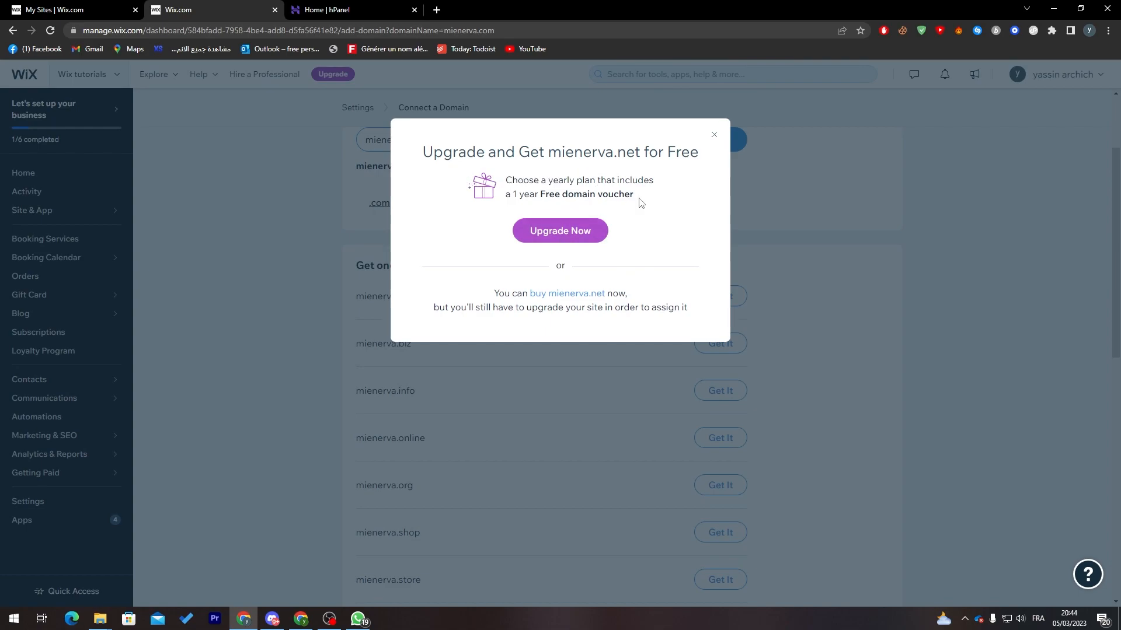
left_click(715, 134)
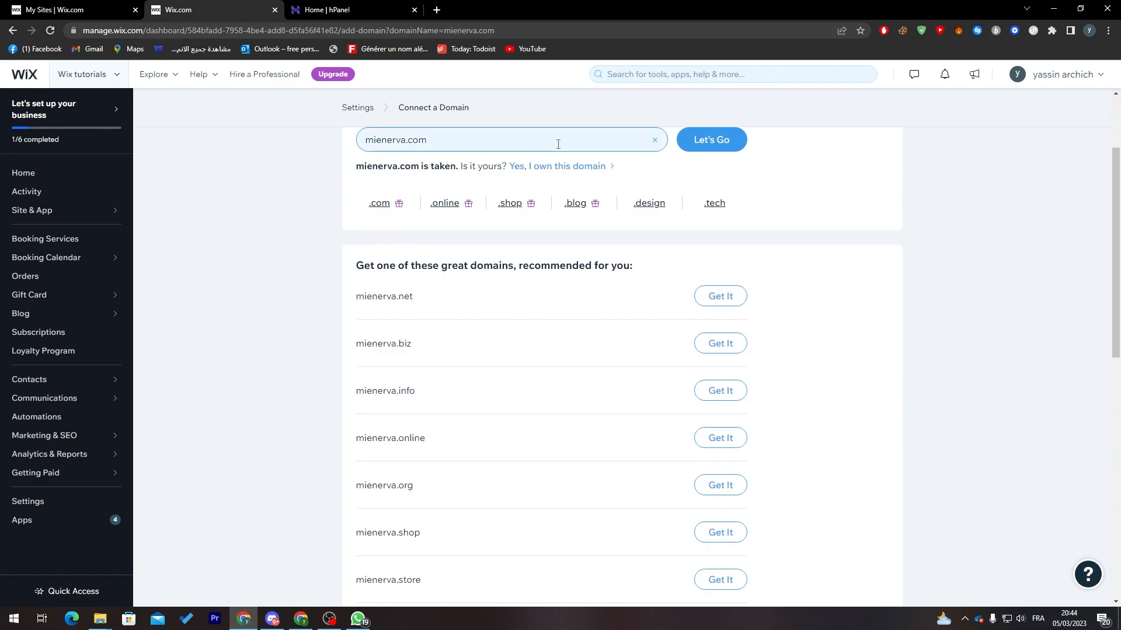
- Declare ownership of mienerva.com and open the Premium upgrade plans for connecting it
left_click(531, 173)
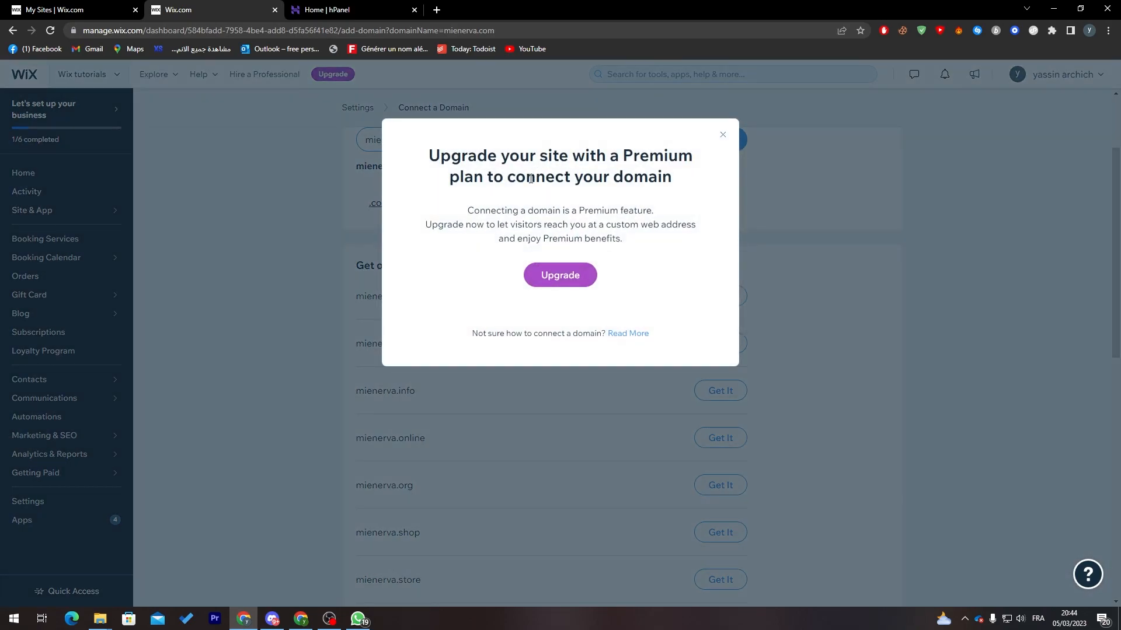
left_click_drag(445, 161, 587, 173)
left_click(585, 173)
left_click(552, 274)
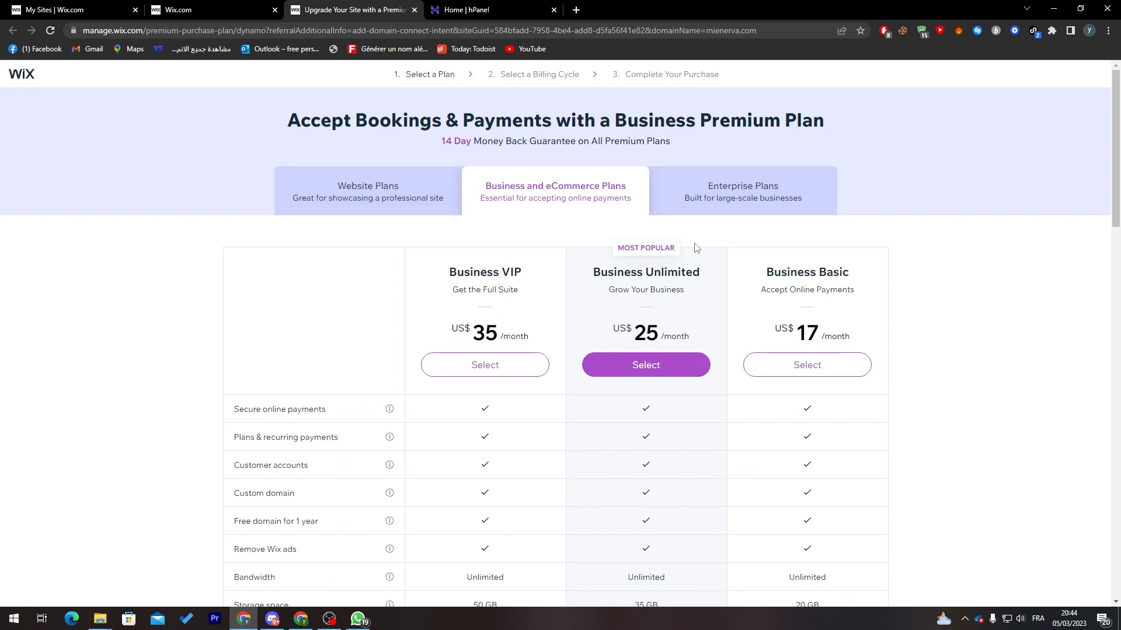
- Compare the Business, Enterprise and Website plans, examining the Connect Domain plan's price, custom domain and SSL features
left_click(414, 208)
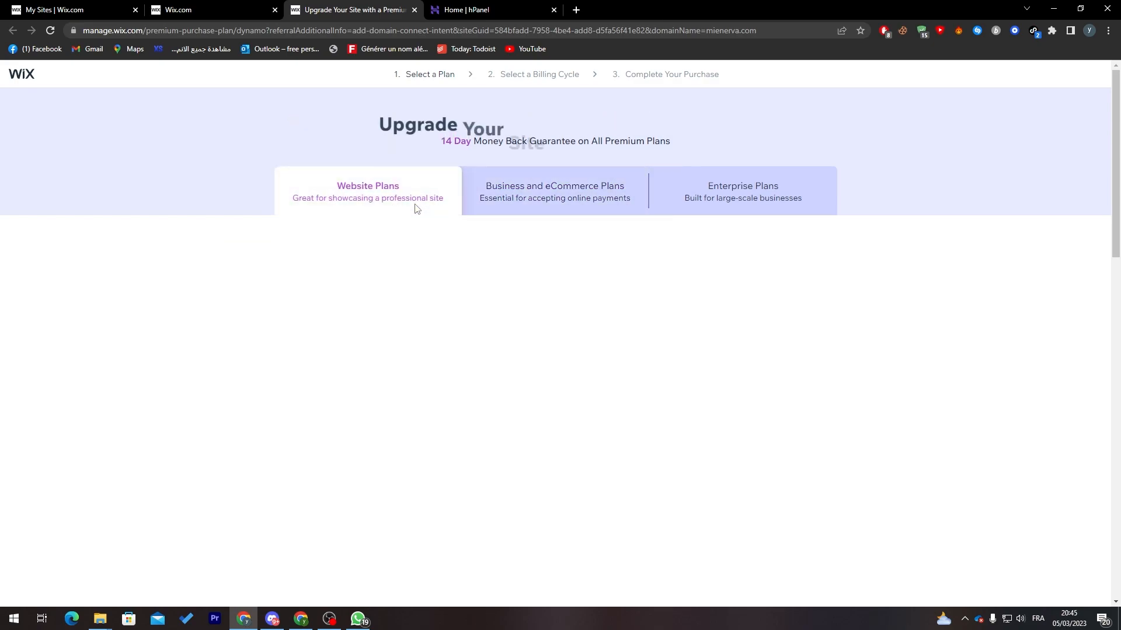
left_click(742, 201)
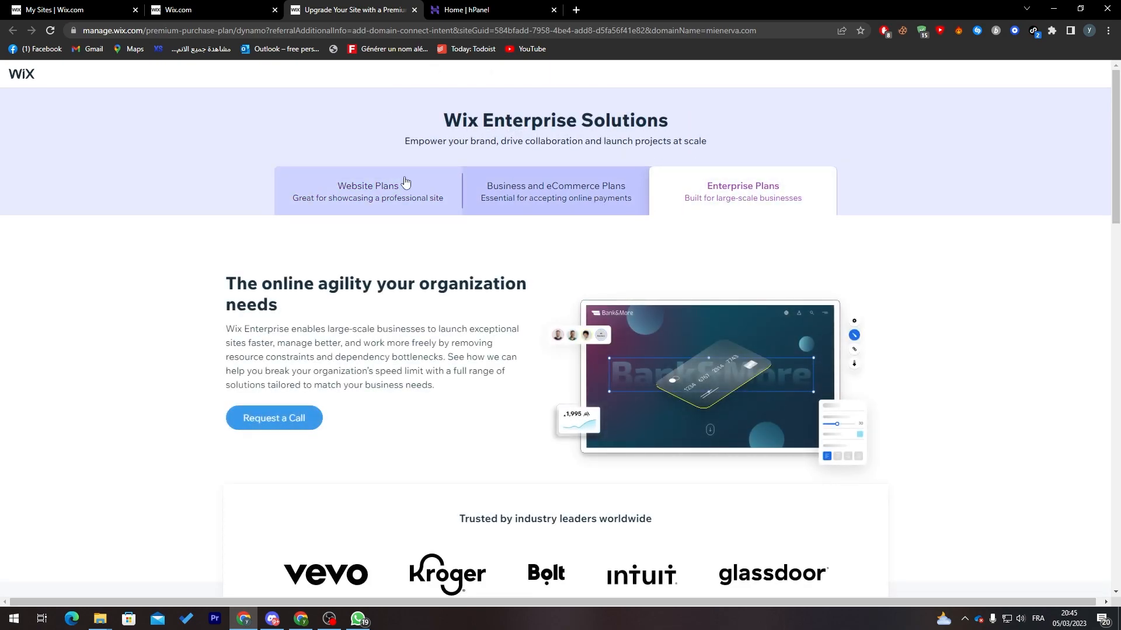
left_click(482, 186)
left_click(376, 191)
scroll(1108, 255, "down", 3)
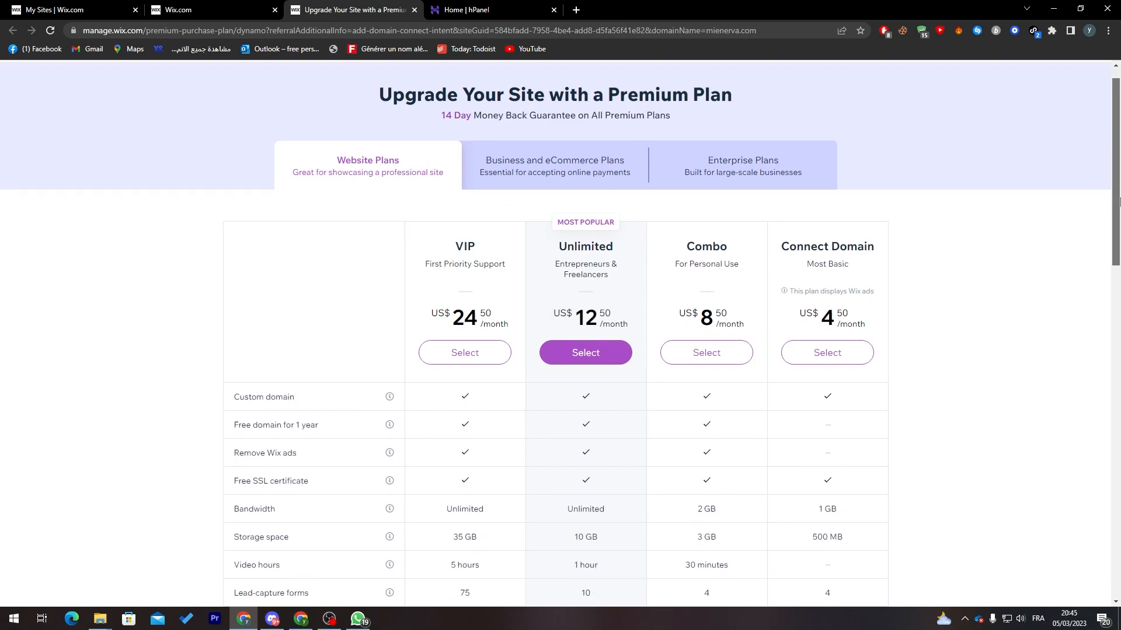
left_click_drag(1109, 255, 1109, 257)
left_click_drag(810, 87, 848, 87)
left_click(846, 90)
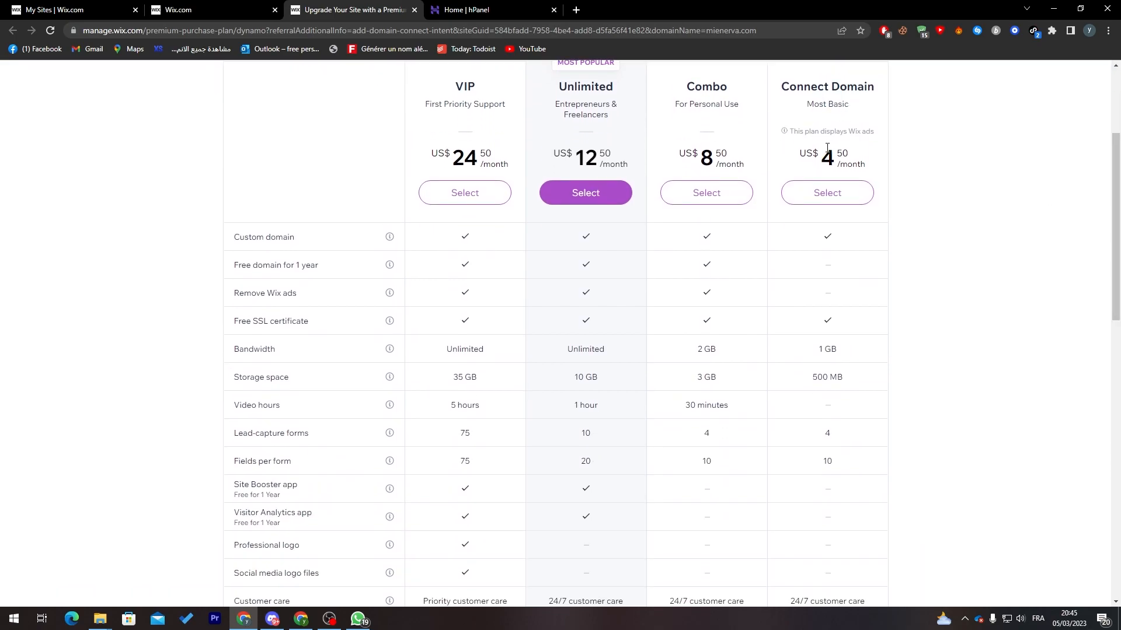
triple_click(813, 87)
left_click_drag(233, 237, 296, 239)
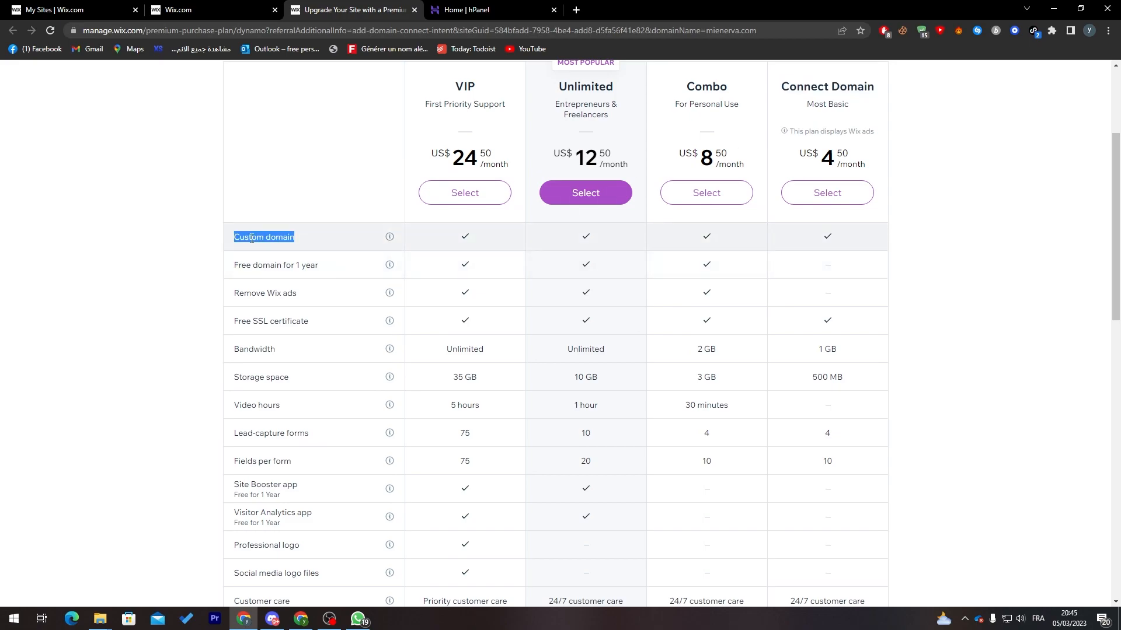
left_click(265, 322)
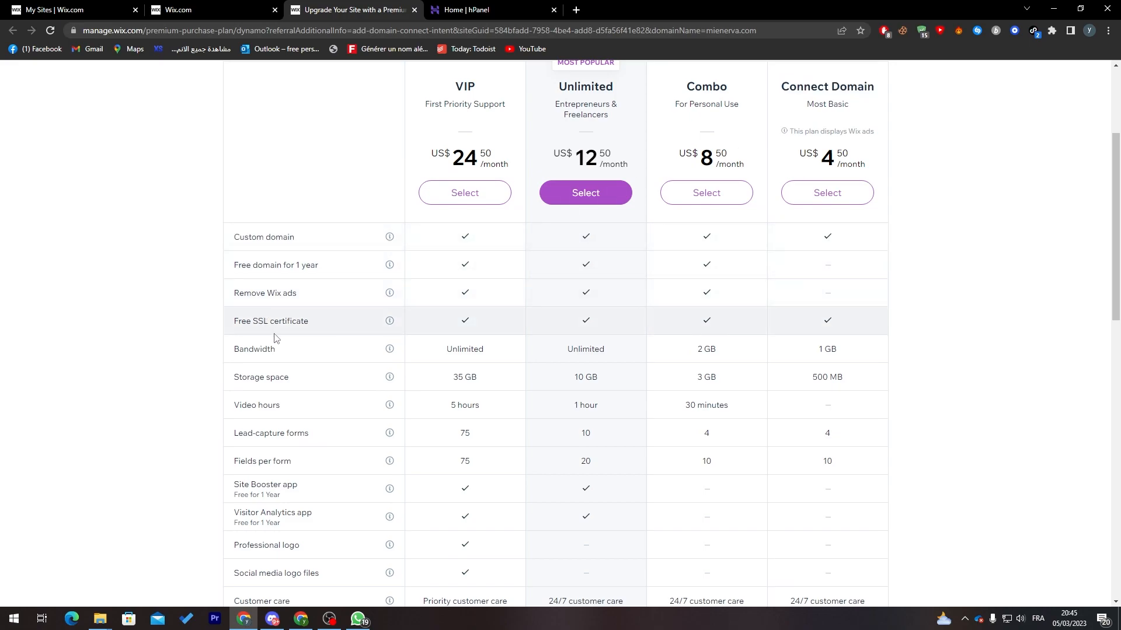
- Return from the Premium plans to the page for connecting a domain to the site
left_click(101, 30)
double_click(101, 30)
left_click(103, 31)
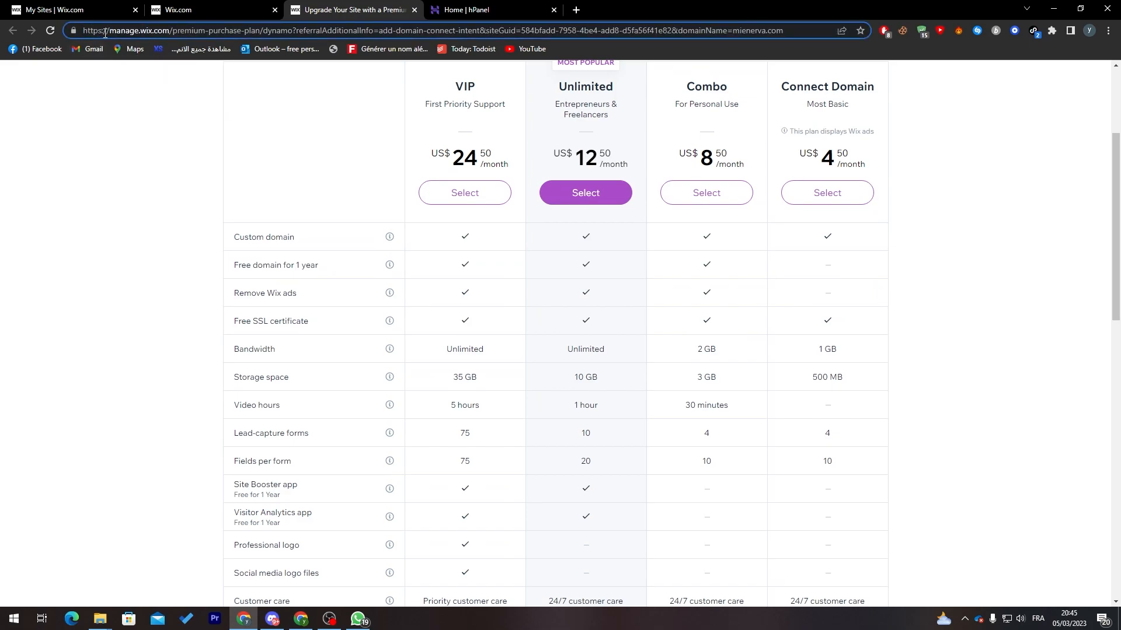
left_click(225, 7)
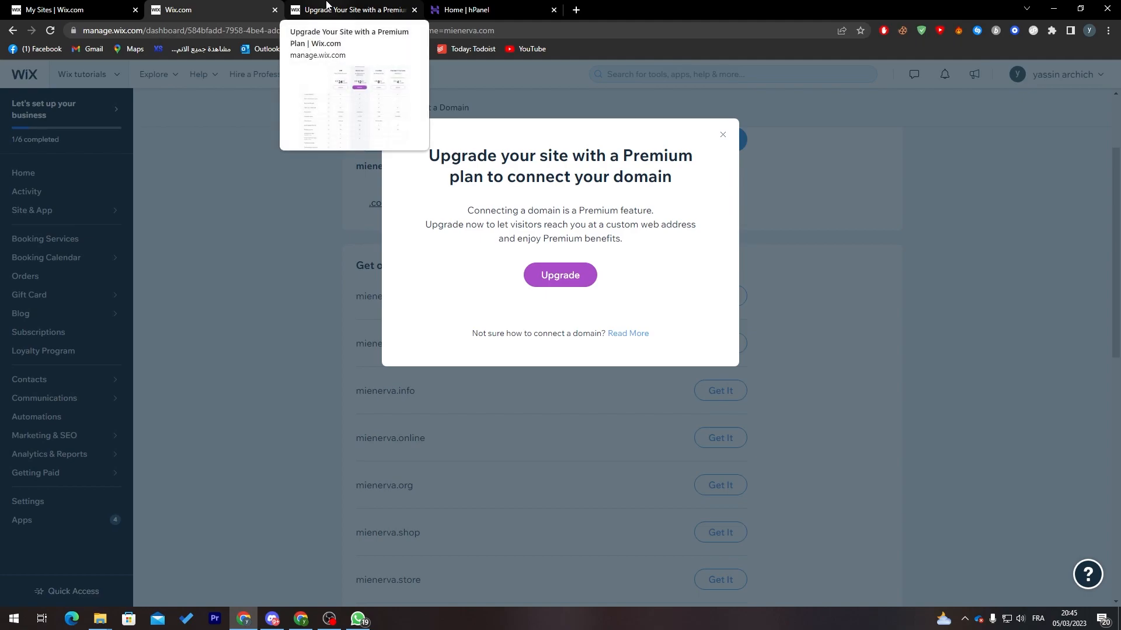
- Return to the Premium plans, select the Connect Domain plan and choose the Monthly billing cycle
left_click(327, 7)
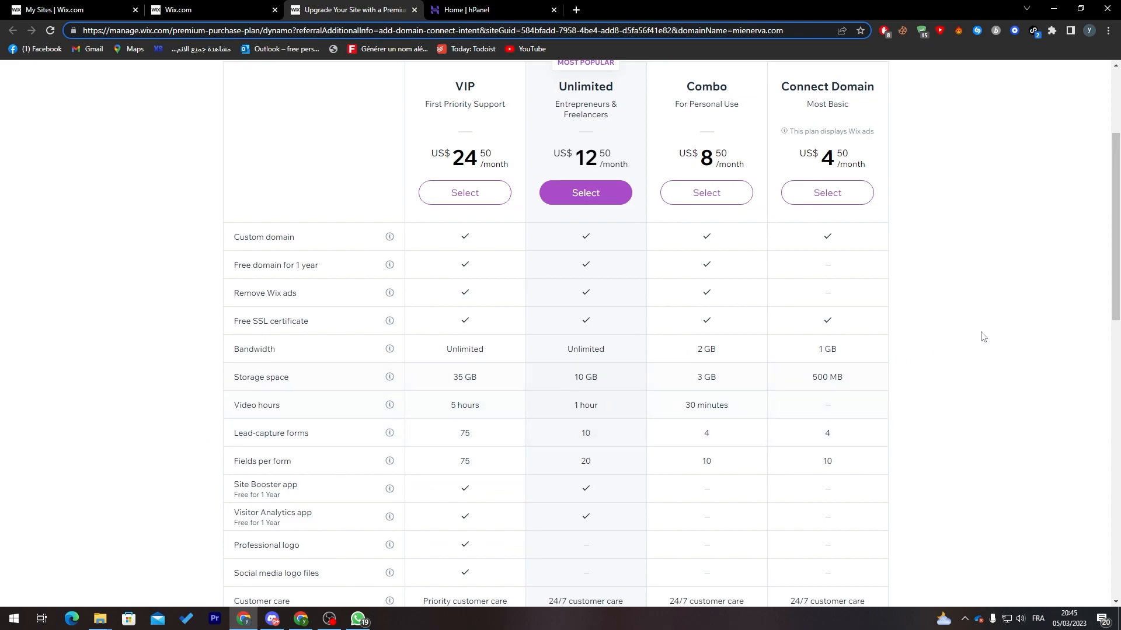
scroll(1106, 316, "down", 3)
scroll(1106, 316, "up", 5)
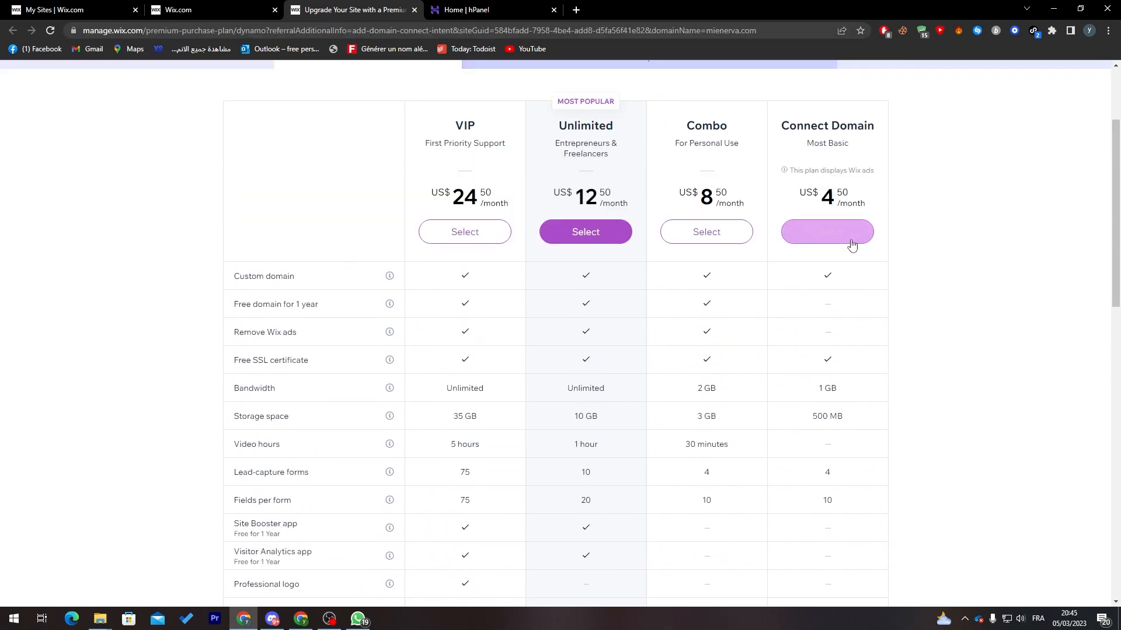
left_click(853, 242)
left_click(377, 320)
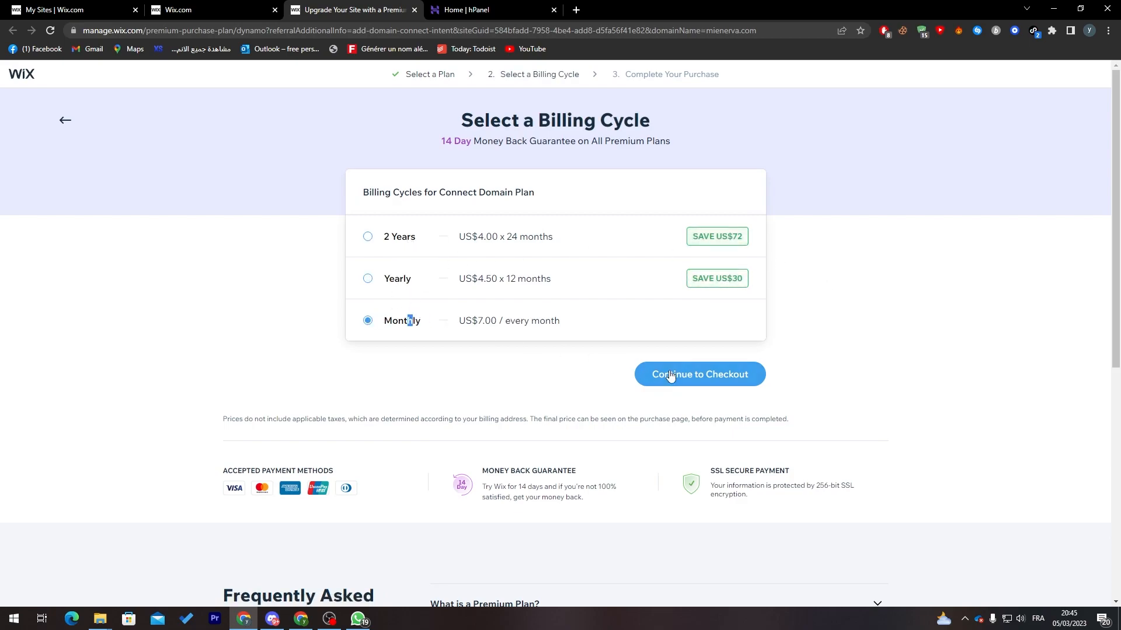
- Proceed to checkout, choose credit card as the payment method and review the card and invoice fields
left_click(662, 375)
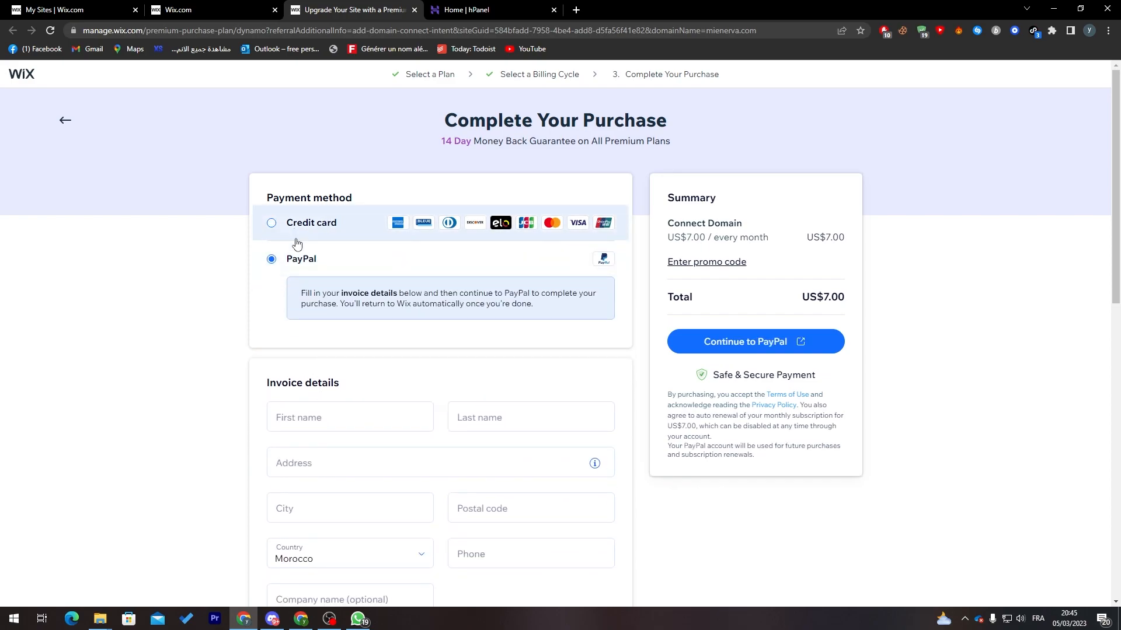
left_click(271, 222)
scroll(423, 333, "down", 2)
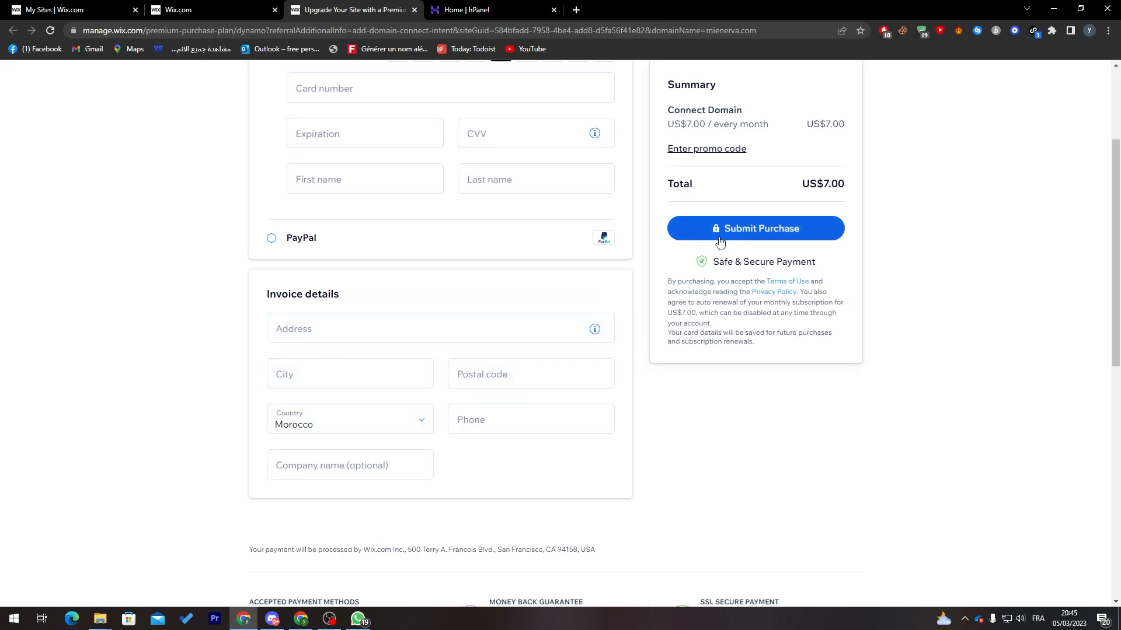
- Go back to the site's domain connection page, dismiss the upgrade prompt and examine the business setup checklist
left_click(99, 7)
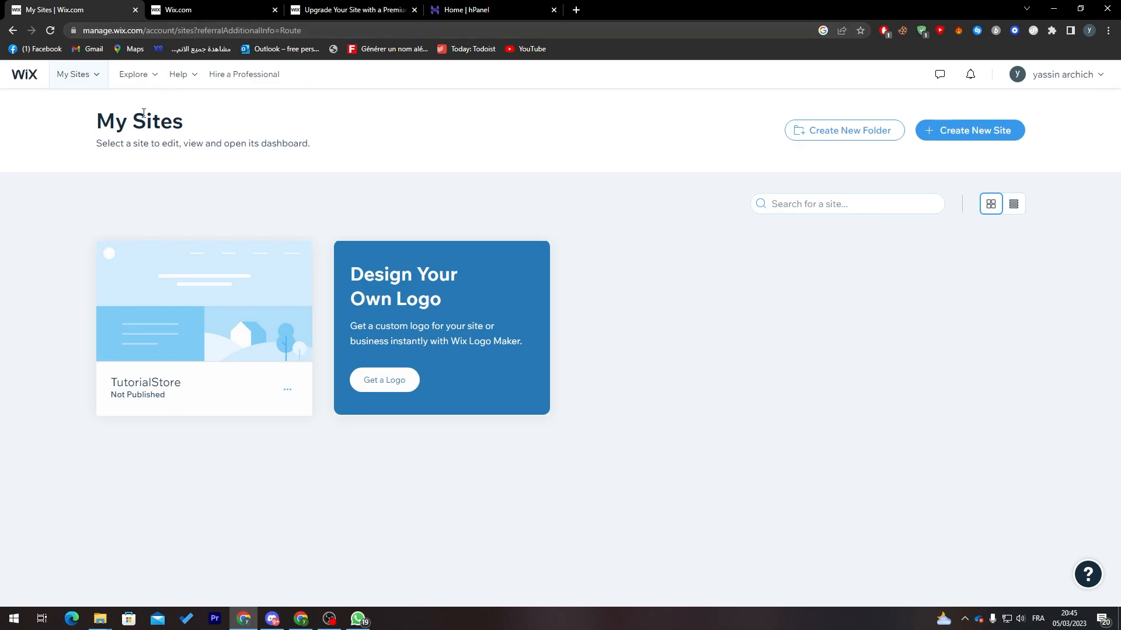
left_click(199, 10)
left_click(722, 134)
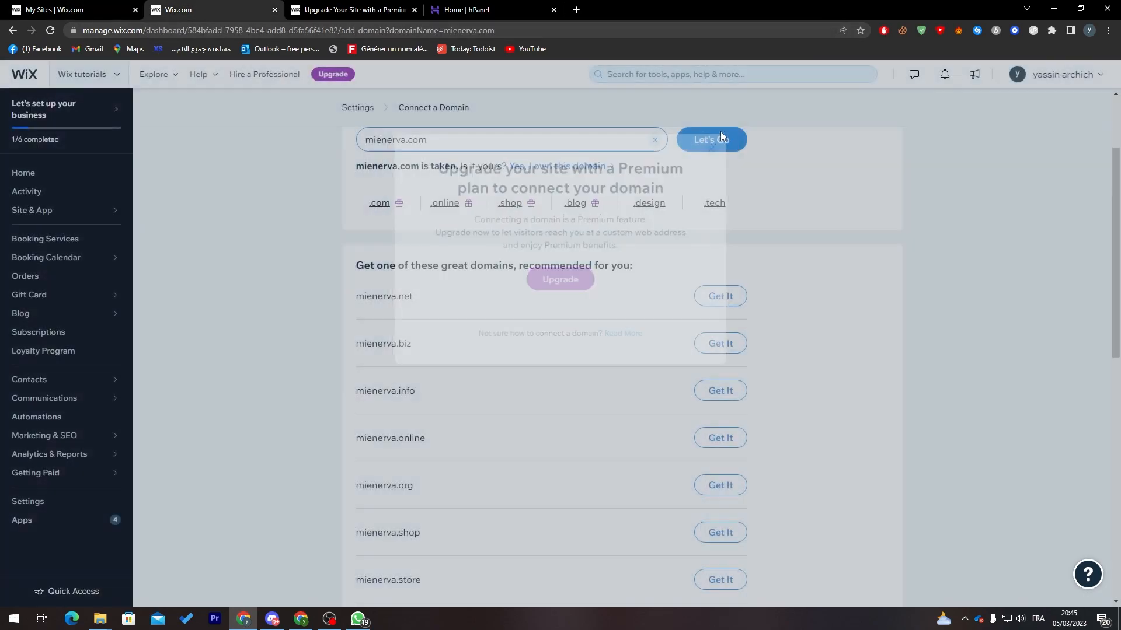
left_click(125, 108)
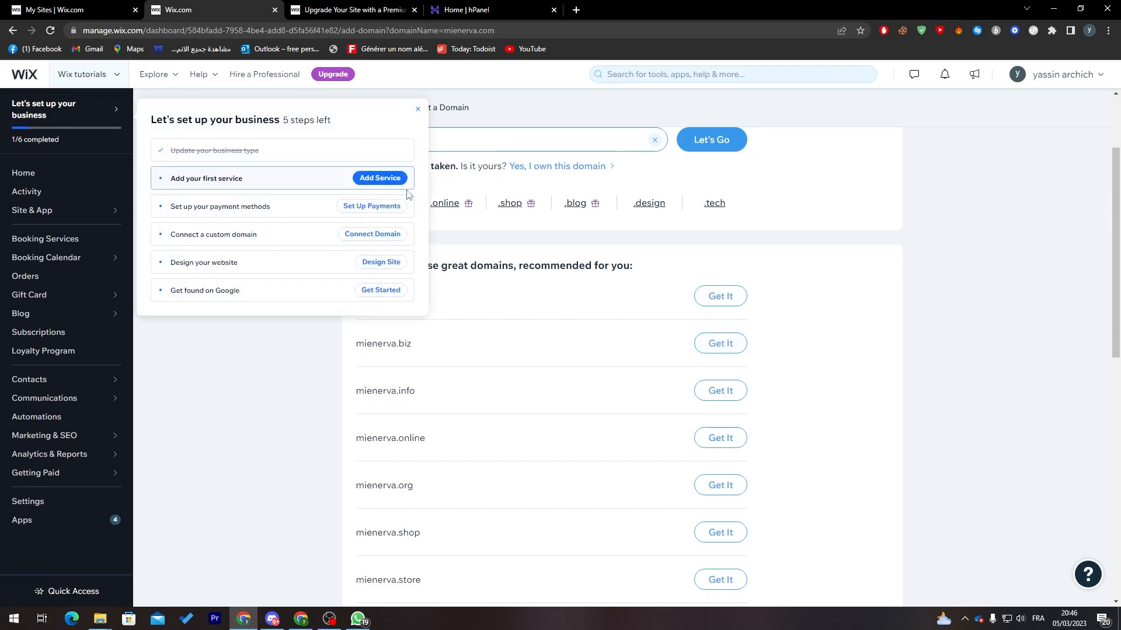
left_click_drag(1116, 188, 1114, 126)
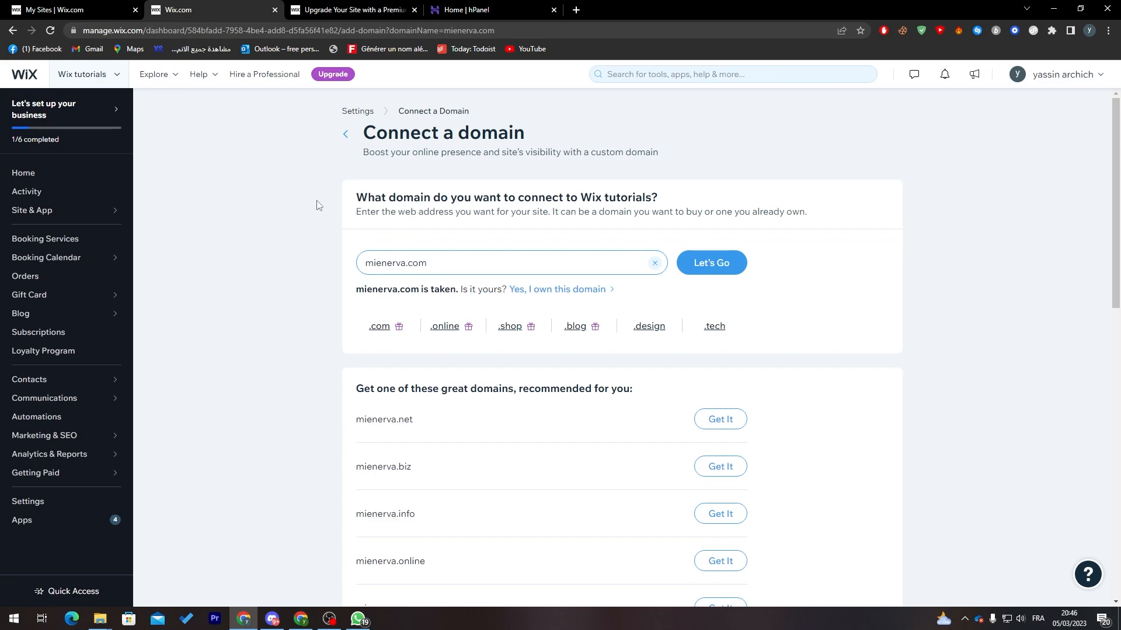
- Switch to Hostinger hPanel and open the DNS / Nameservers settings for mienerva.com
left_click(492, 5)
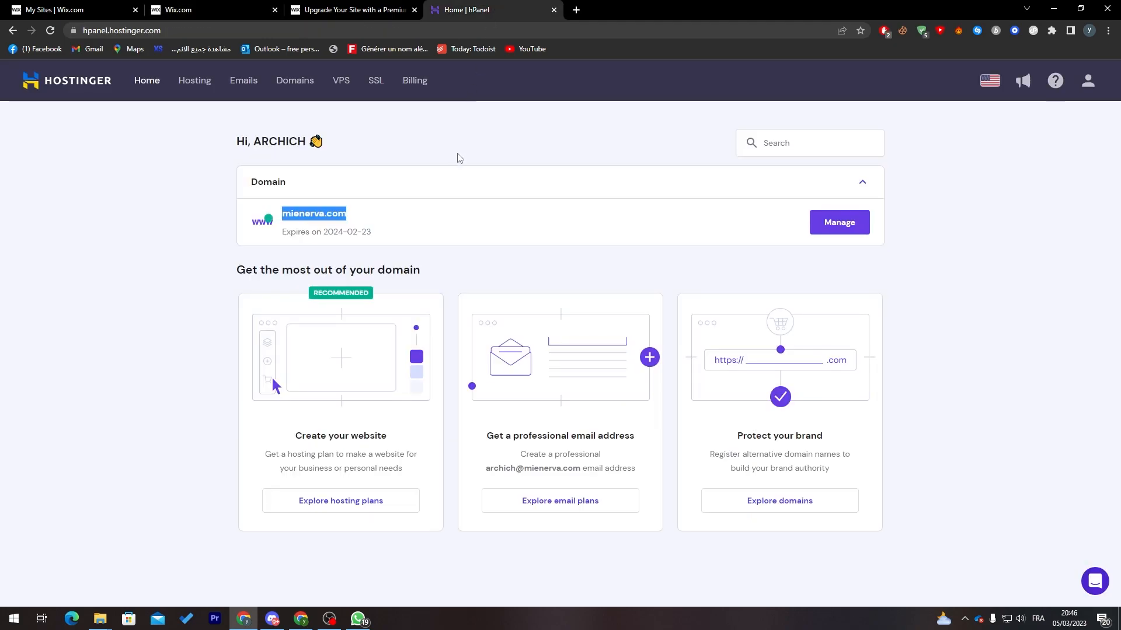
left_click(529, 267)
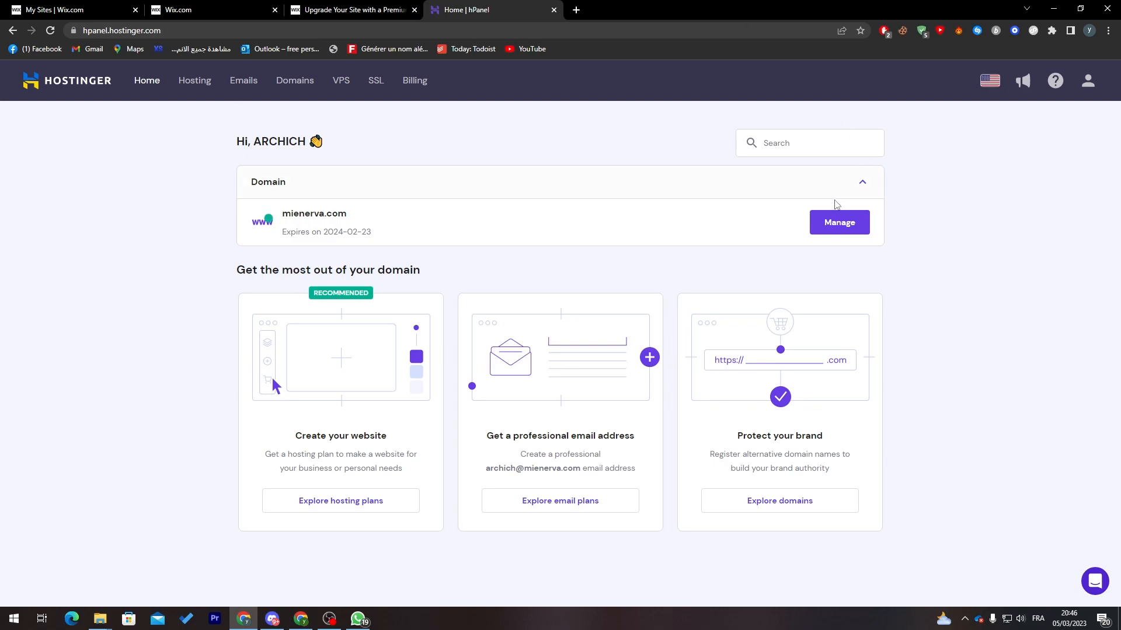
left_click(836, 226)
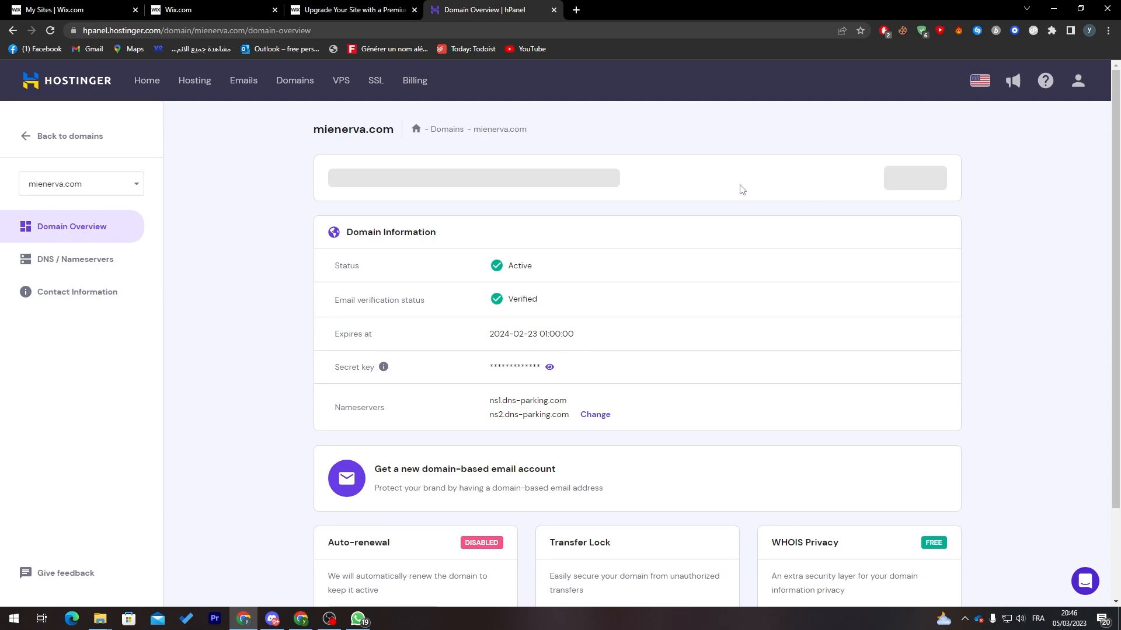
left_click(104, 260)
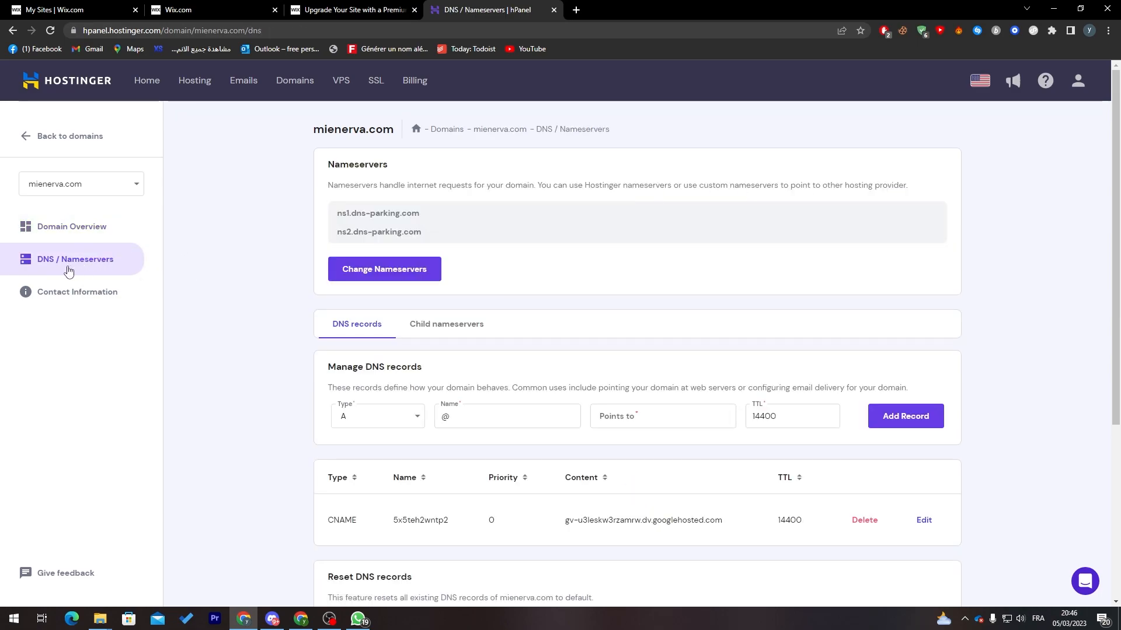
- Examine the current nameservers of mienerva.com and the form for custom nameservers, closing it without changes
double_click(352, 164)
left_click(354, 165)
triple_click(386, 214)
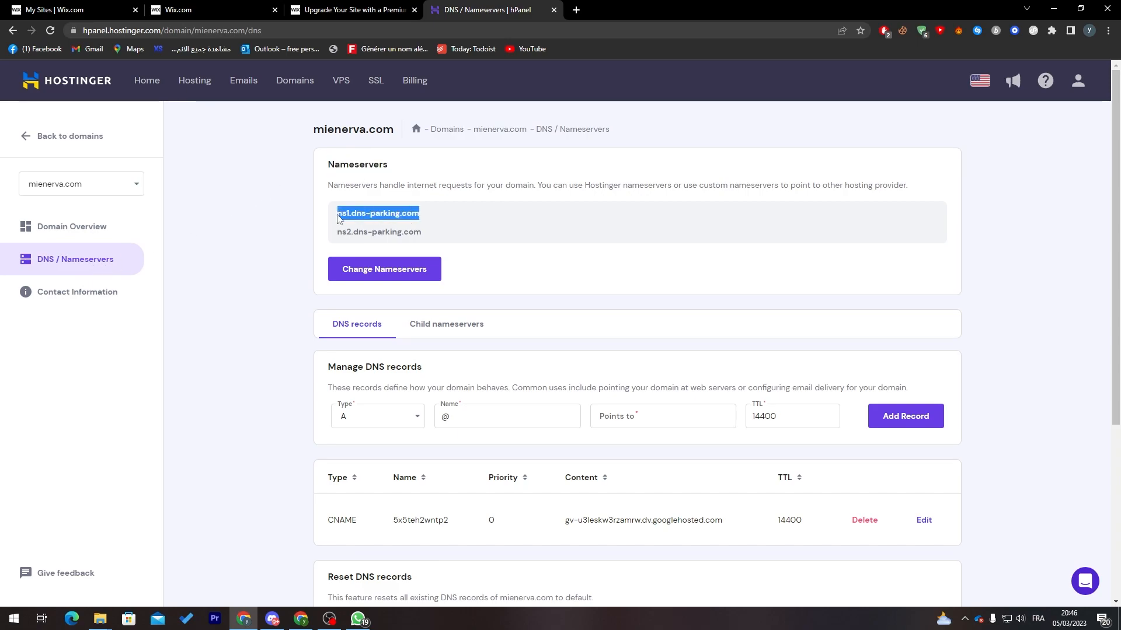
left_click(286, 225)
left_click(389, 275)
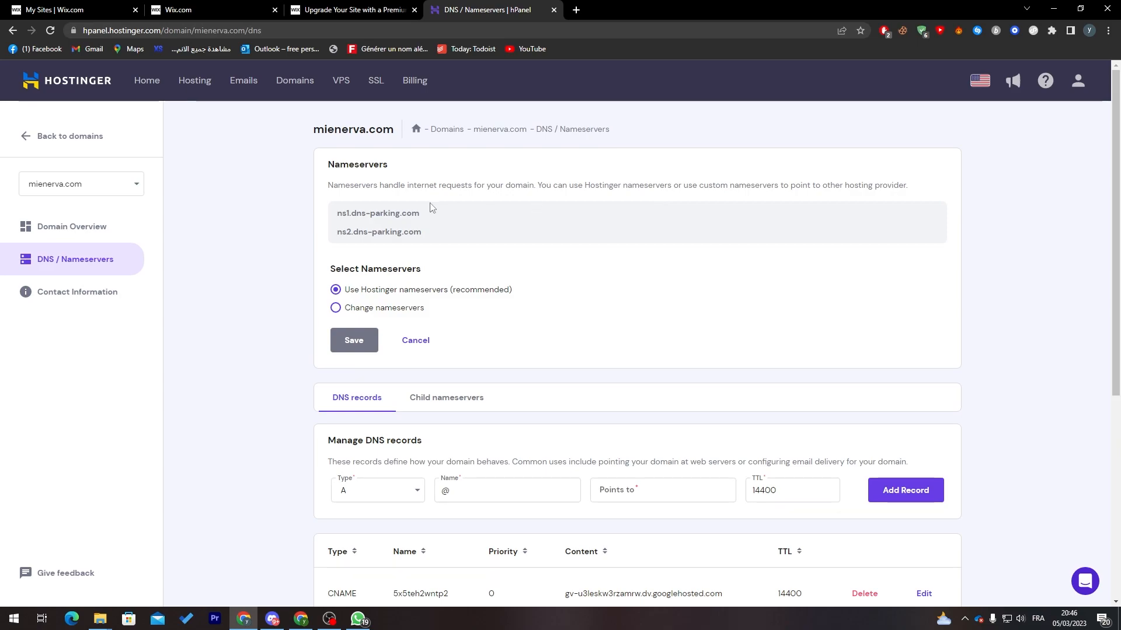
left_click(382, 309)
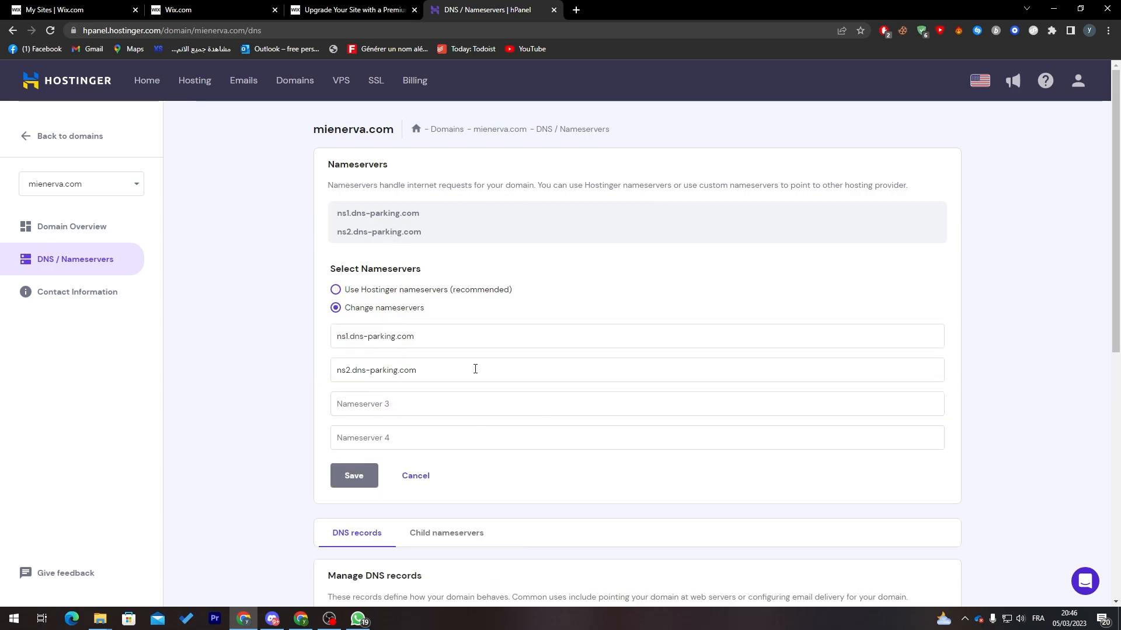
left_click(422, 475)
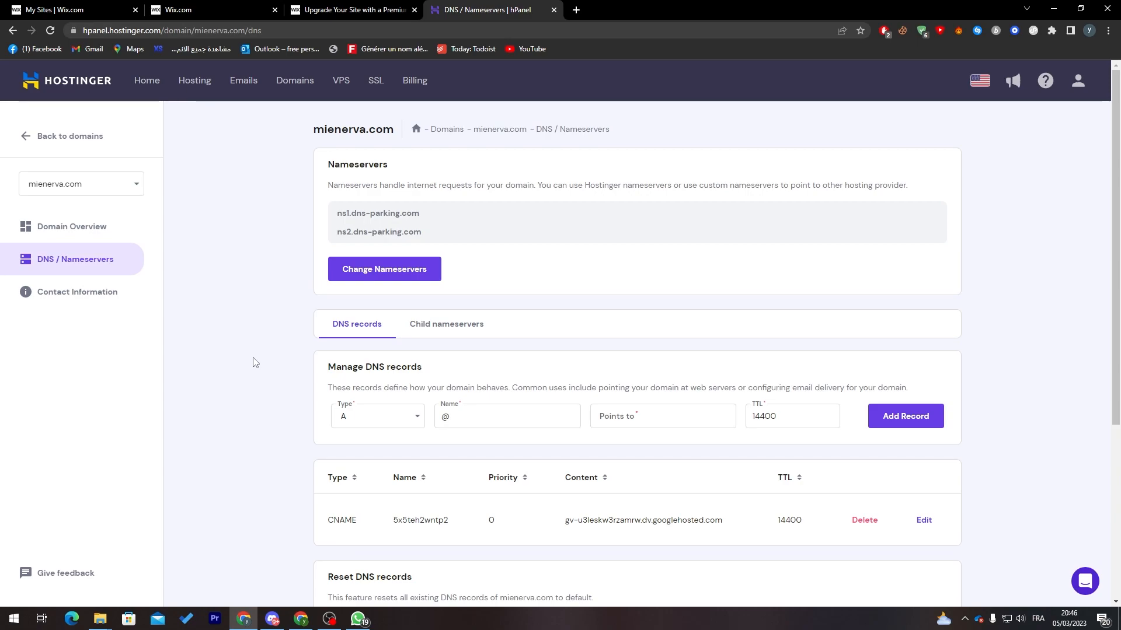
- Set the new DNS record's type to CNAME and examine its name, target and TTL fields
scroll(624, 351, "down", 3)
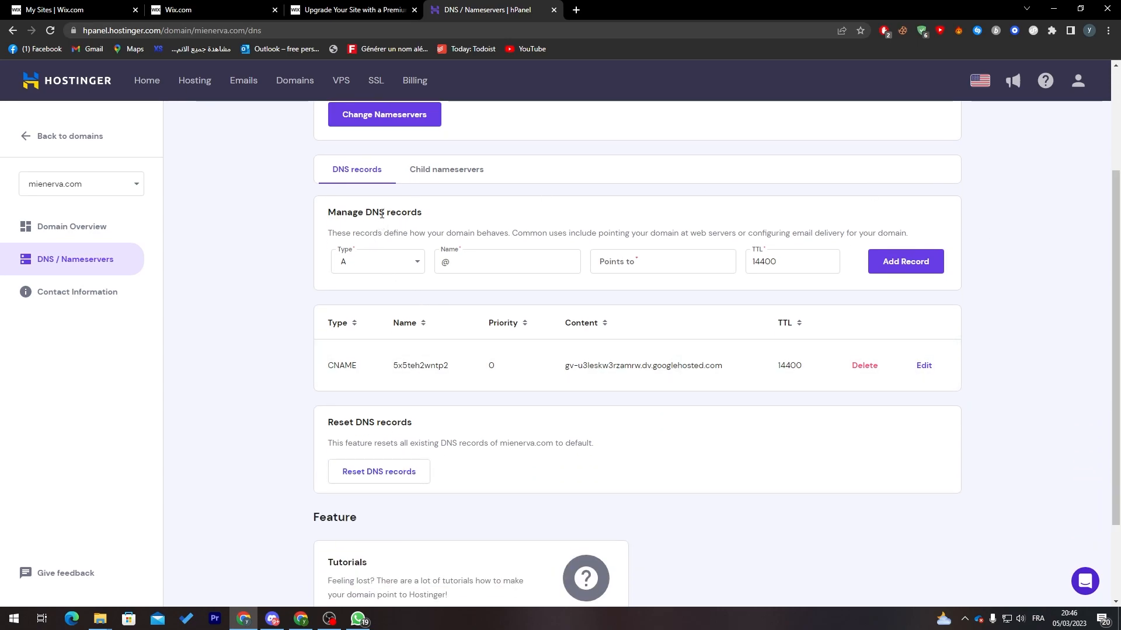
left_click(400, 264)
left_click(378, 369)
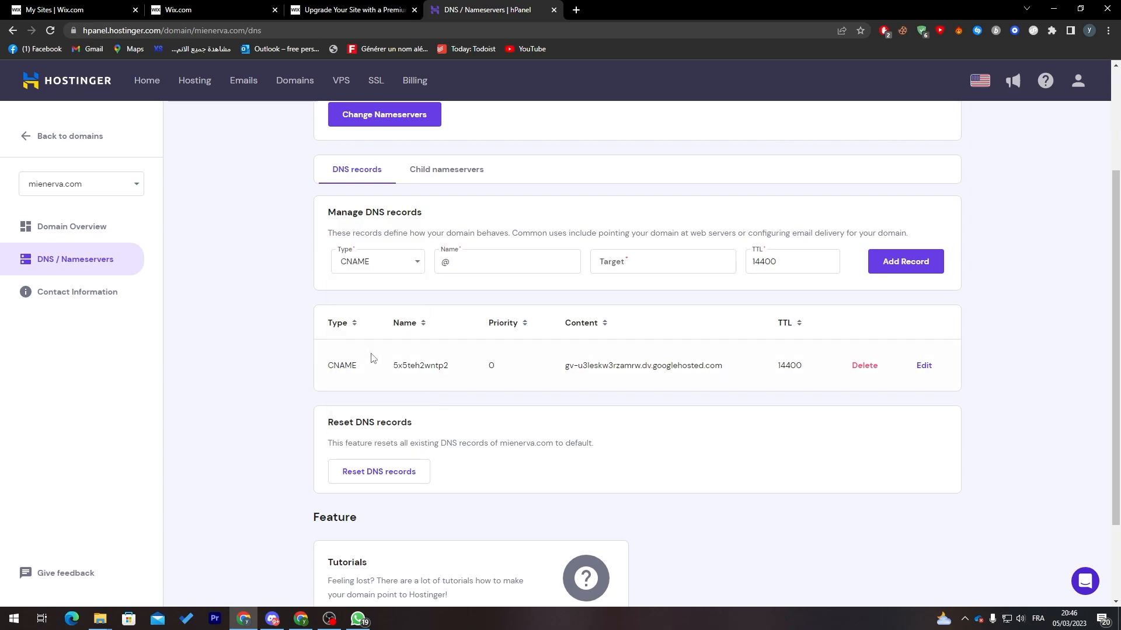
left_click(500, 258)
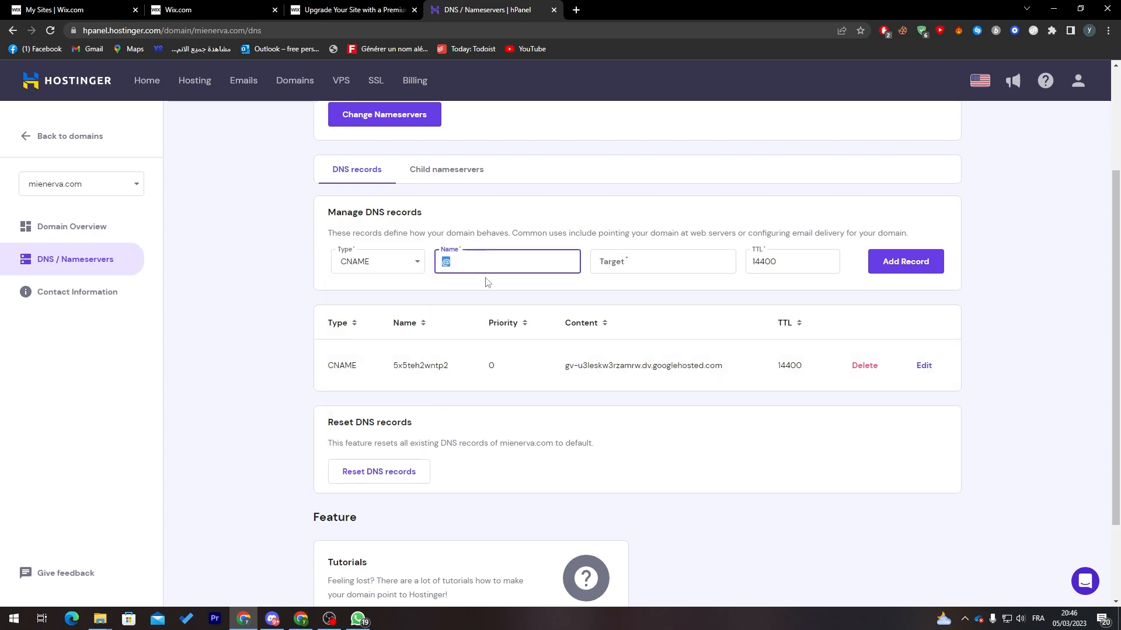
left_click(641, 268)
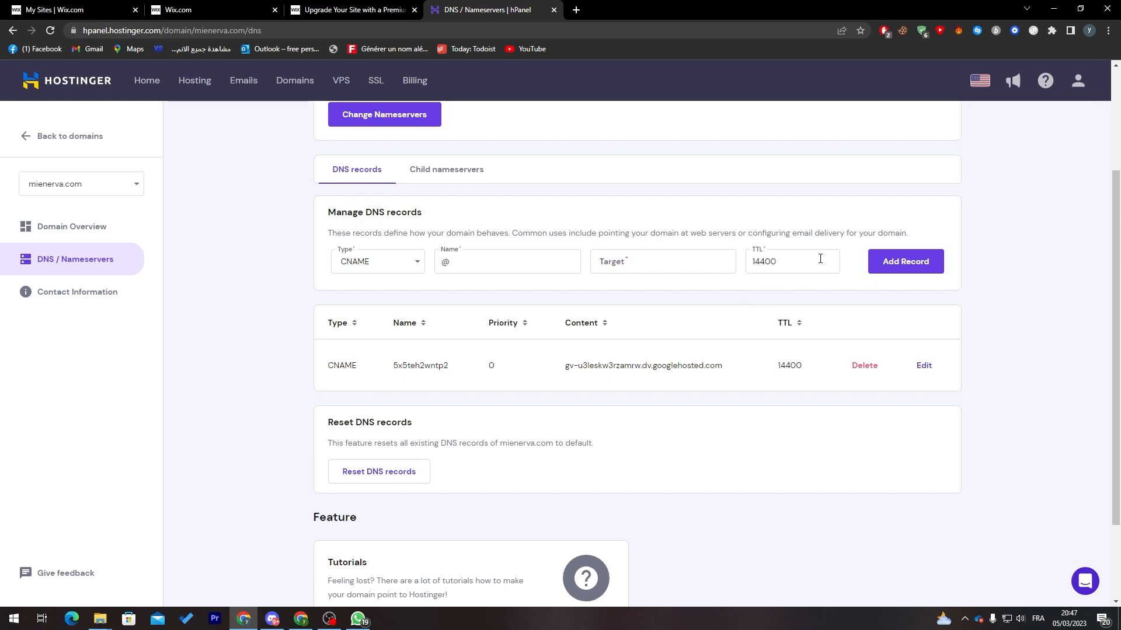
double_click(822, 259)
left_click(721, 299)
- Set the new DNS record's type to AAAA and examine its name and destination fields
left_click(389, 268)
left_click(375, 339)
left_click(458, 261)
left_click(619, 266)
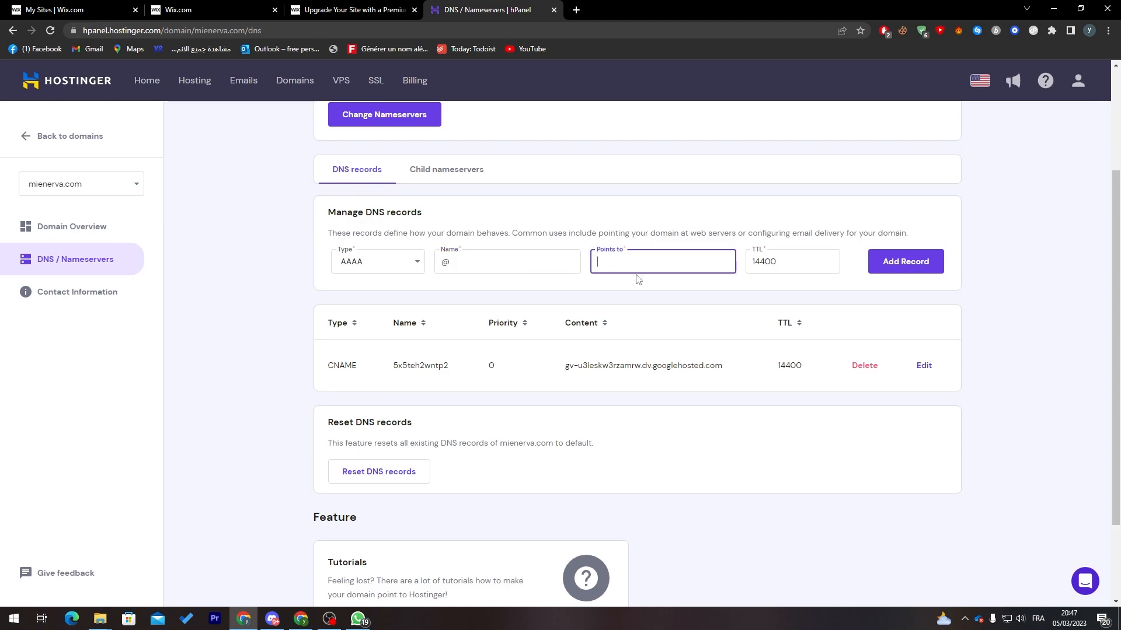
left_click(586, 302)
- Compare the existing CNAME record's name and content with the fields for a new DNS record
left_click_drag(333, 374, 667, 372)
left_click(565, 392)
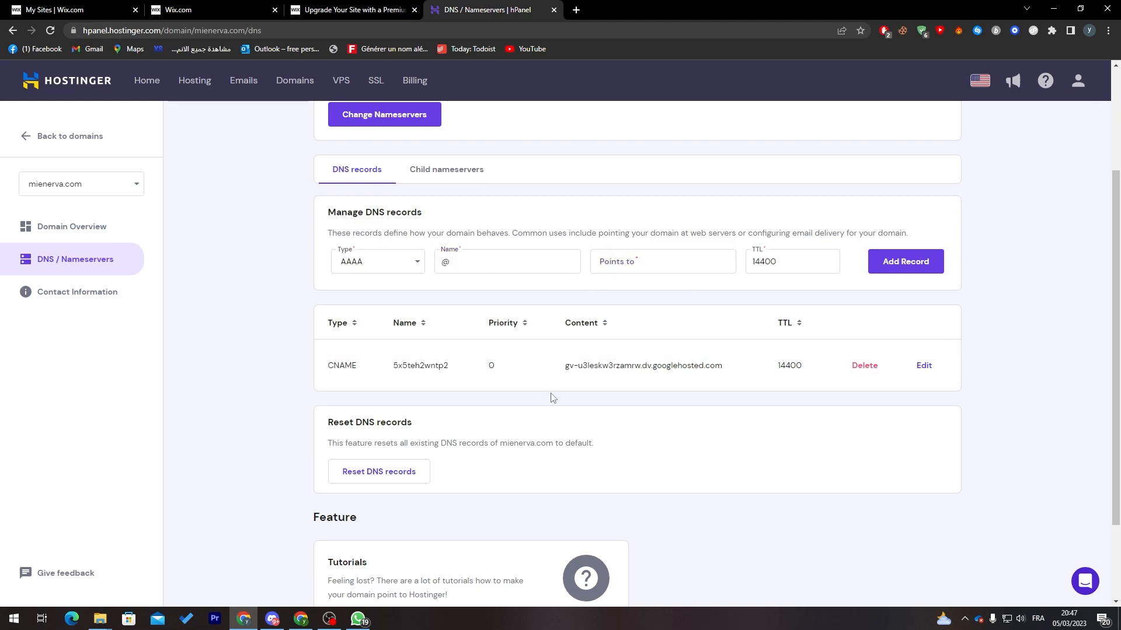
left_click(471, 268)
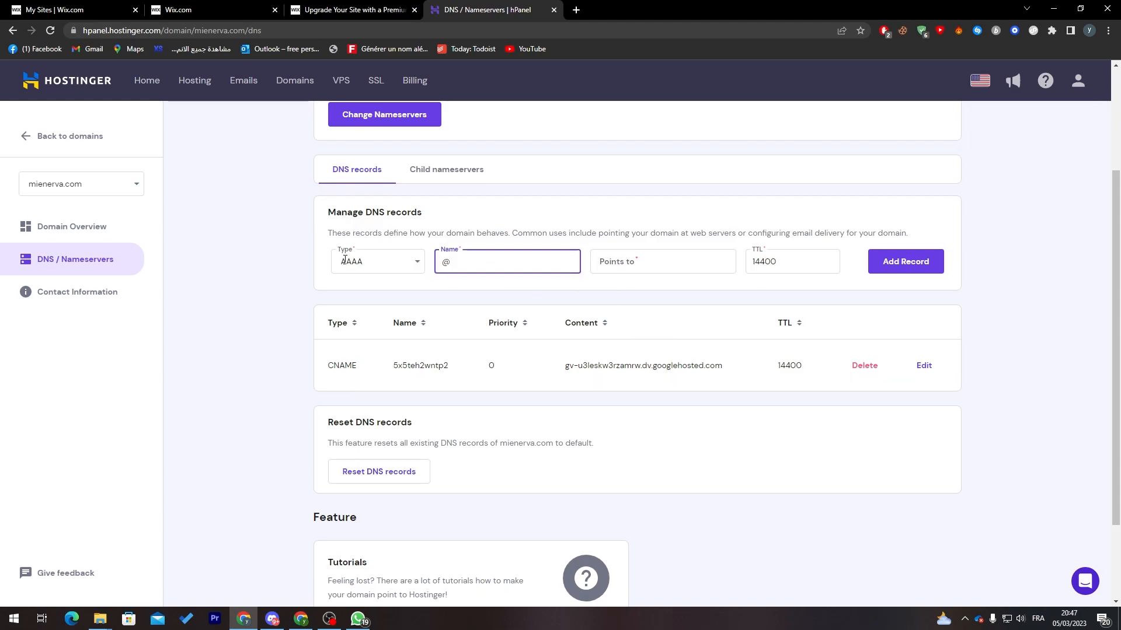
left_click(628, 263)
left_click_drag(565, 366, 680, 366)
left_click(615, 288)
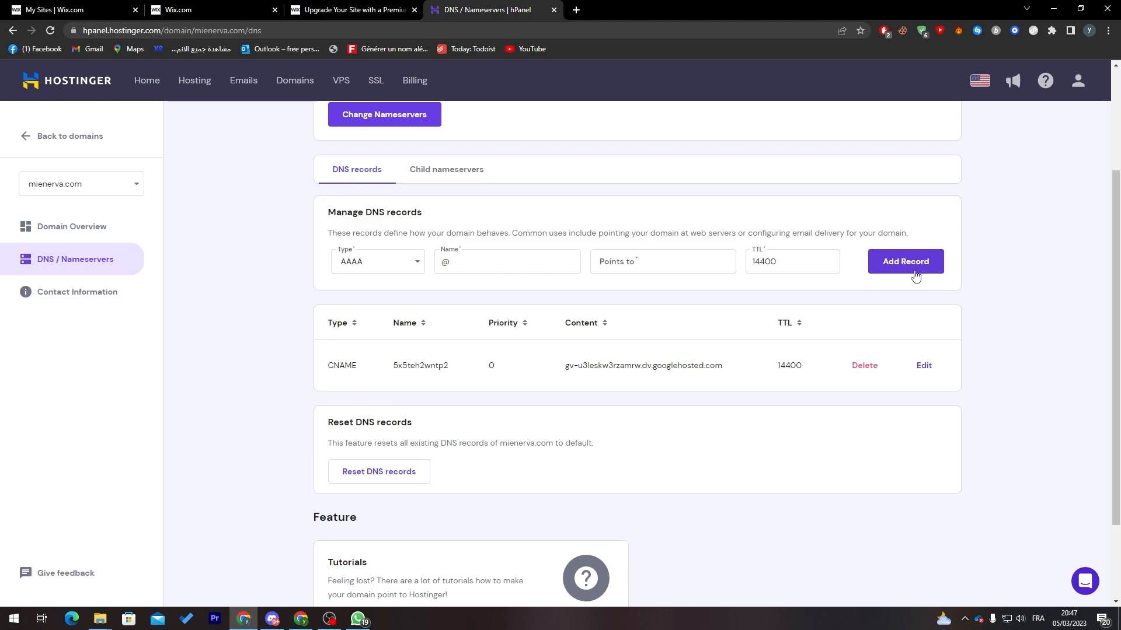
- Reload the Wix domain connection page, and open the SSL certificates section in Hostinger hPanel
scroll(915, 276, "up", 3)
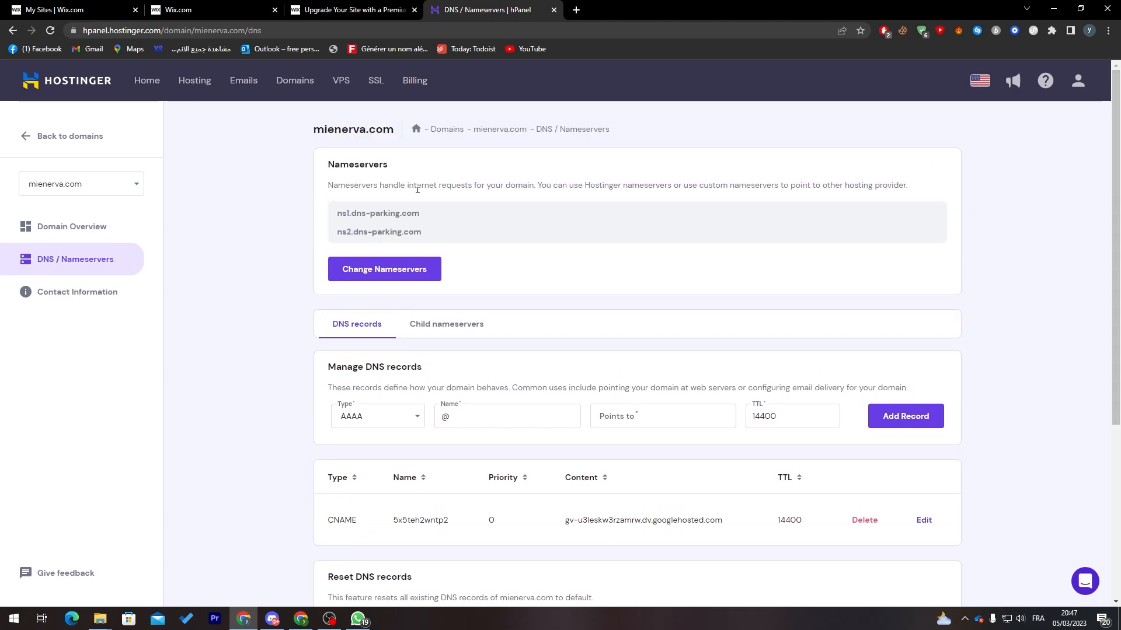
left_click(212, 12)
left_click(54, 32)
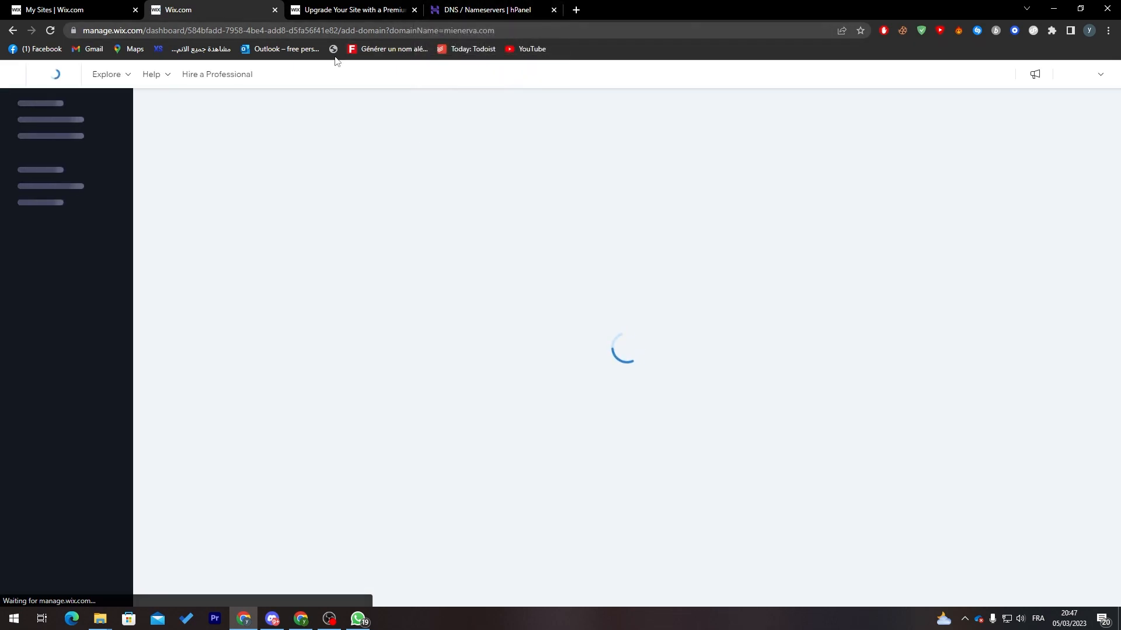
left_click(500, 10)
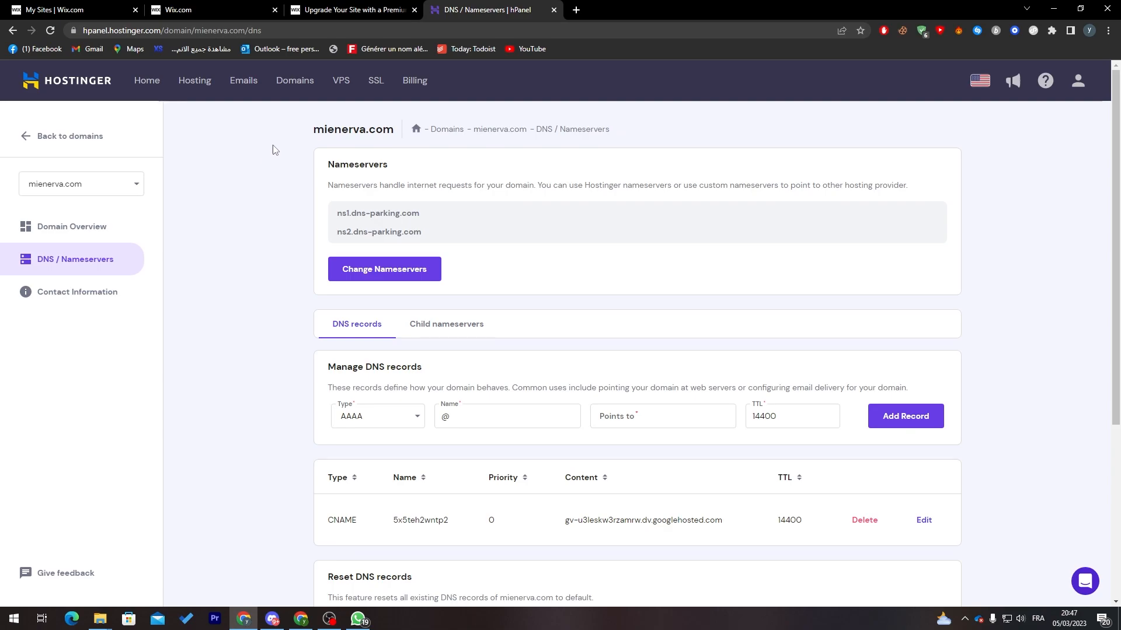
left_click(371, 85)
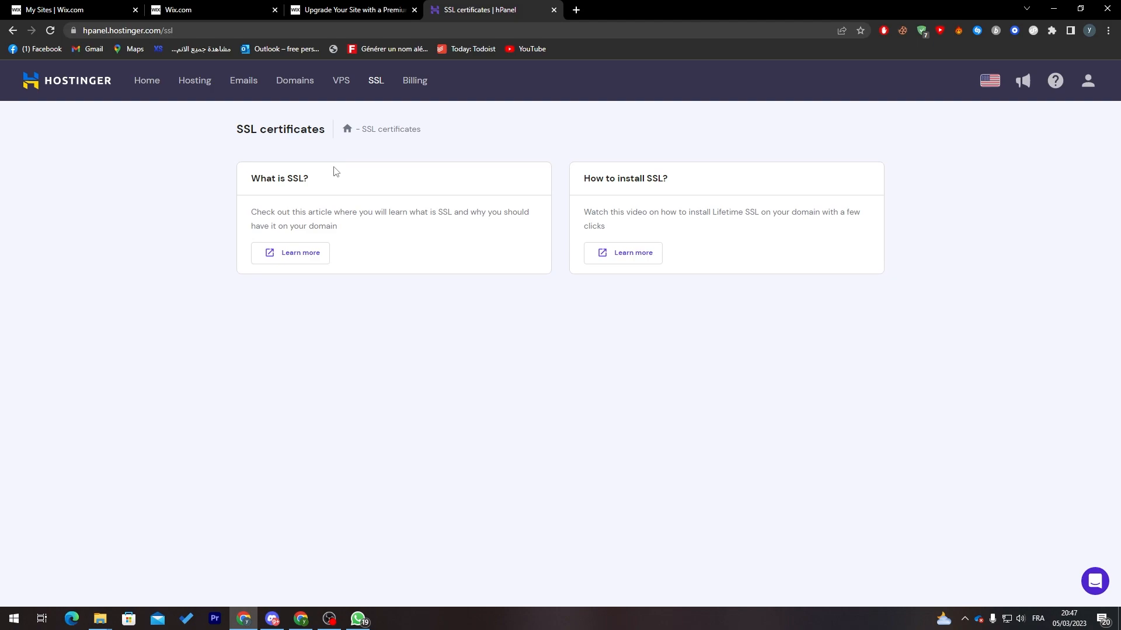
- Switch to the Wix purchase page and go back from checkout to the Premium plan selection
left_click(178, 10)
left_click(116, 10)
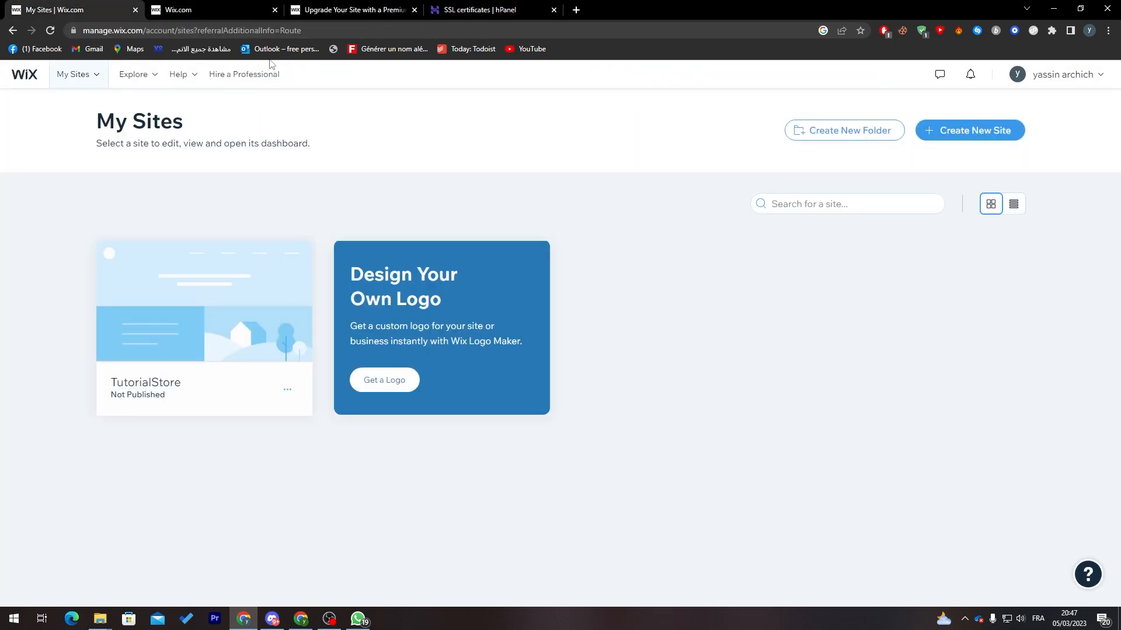
left_click(350, 9)
scroll(800, 292, "up", 3)
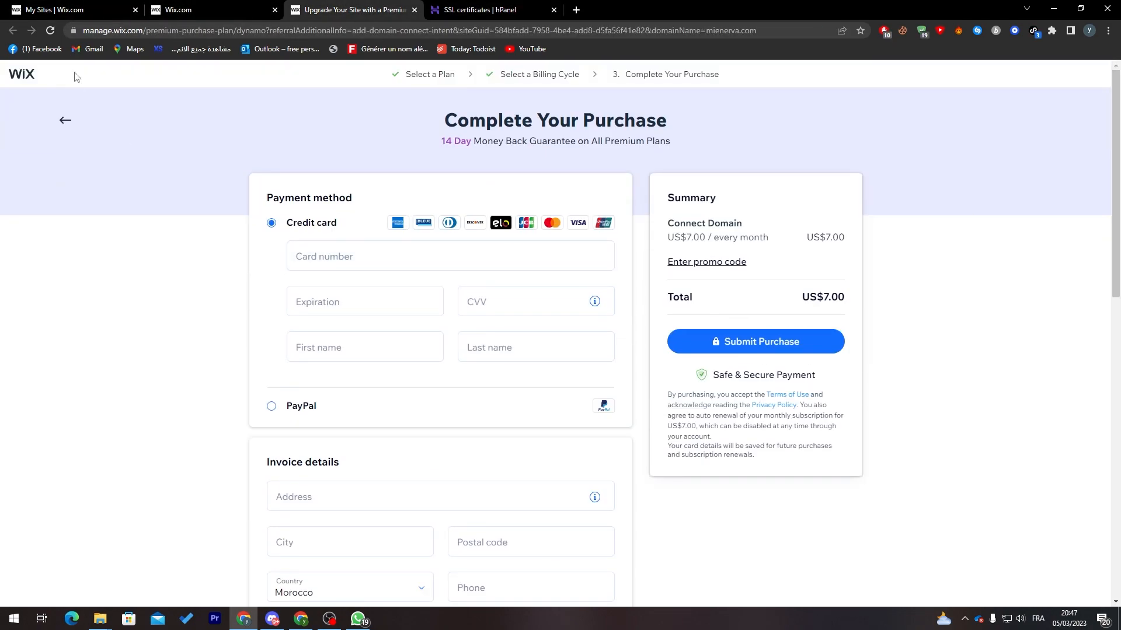
left_click(63, 119)
left_click(62, 119)
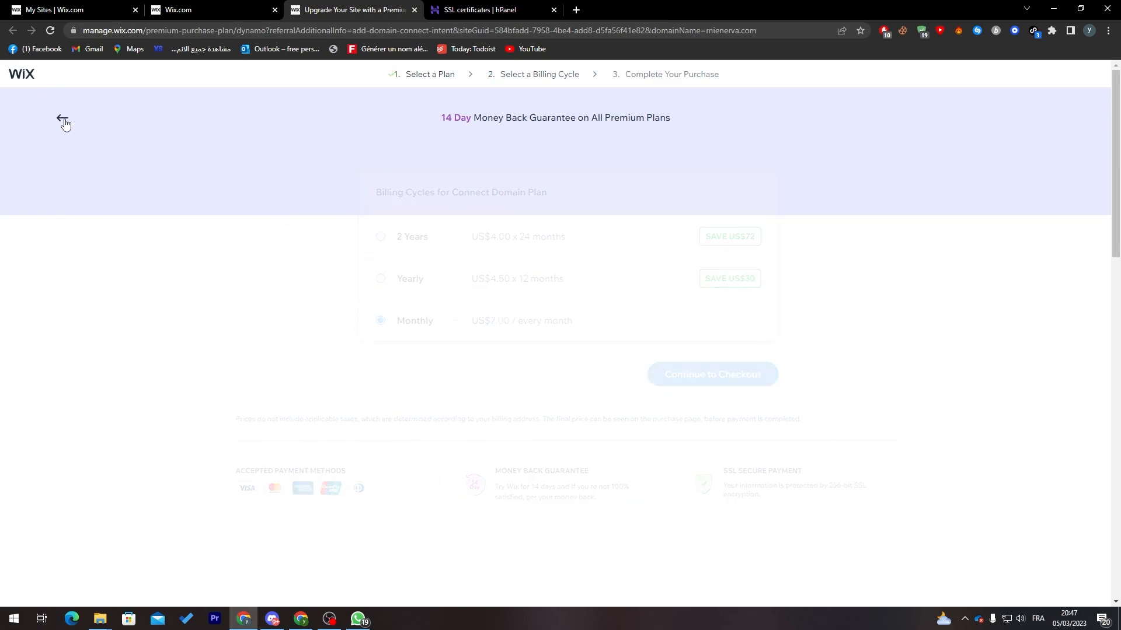
- Review the features and prices of the Website plans, from custom domain to customer care
mouse_move(1116, 140)
left_mouse_down()
mouse_move(1111, 328)
mouse_move(1116, 227)
mouse_move(1103, 156)
left_mouse_up()
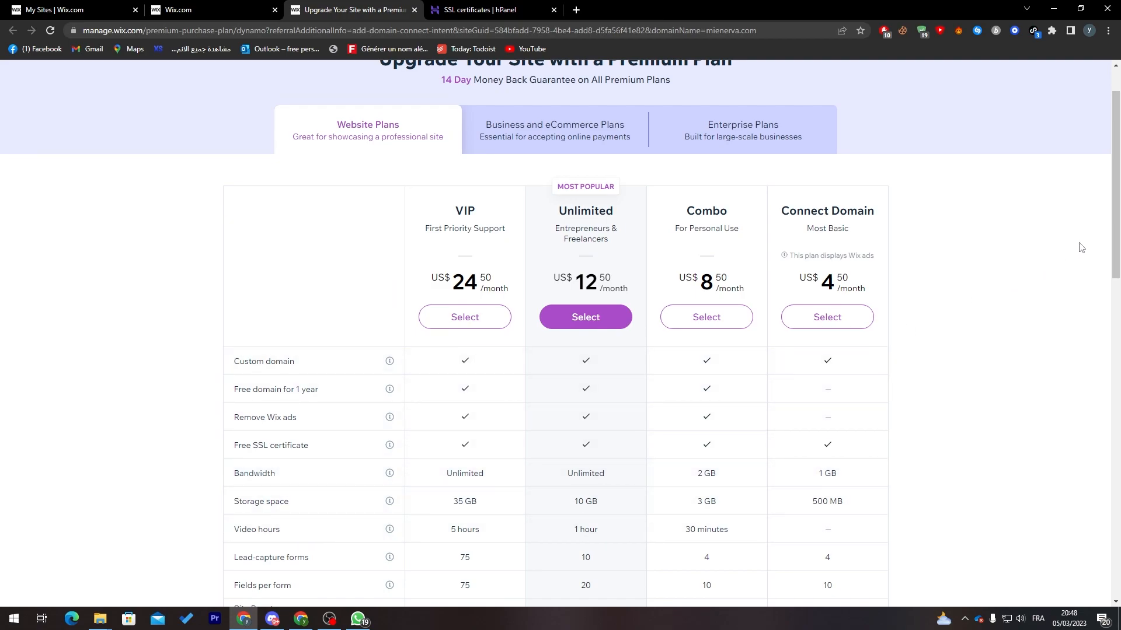
scroll(1116, 240, "down", 1)
scroll(1117, 239, "down", 3)
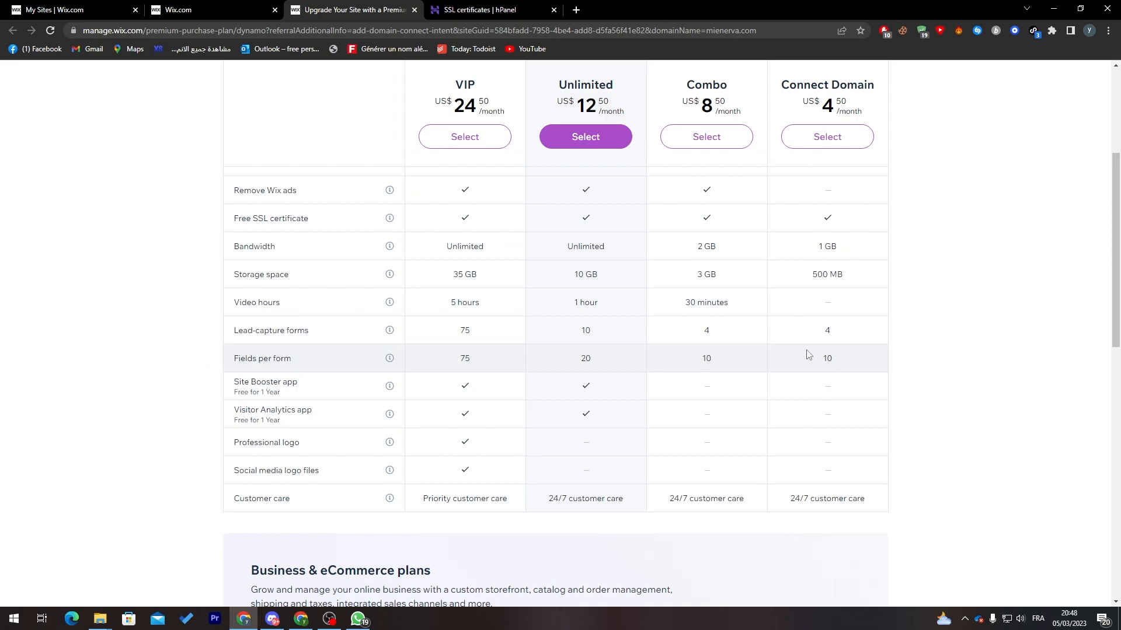
scroll(1105, 212, "up", 5)
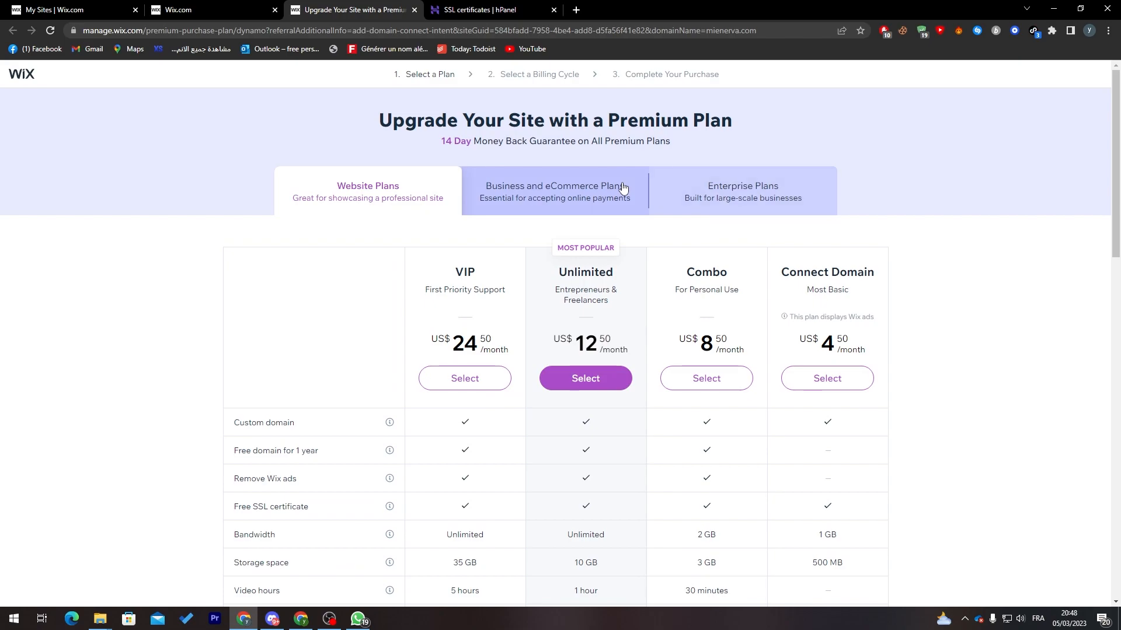
- From the recommended domains on the Wix domain connection page, choose to buy mienerva.shop without upgrading and open its purchase page
left_click(201, 6)
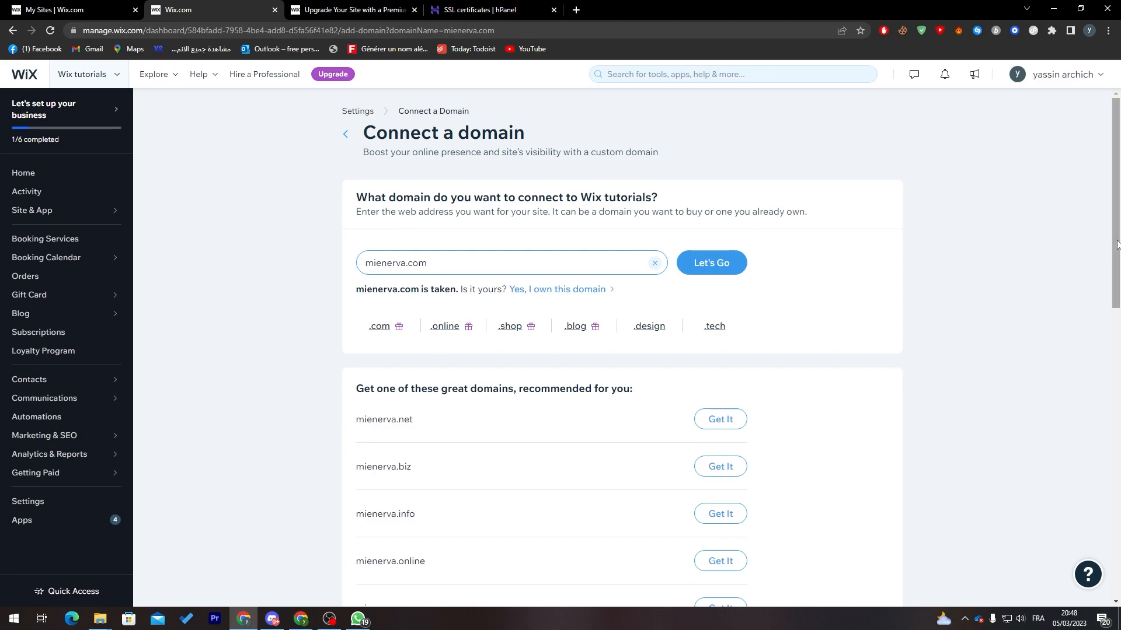
scroll(1088, 293, "down", 4)
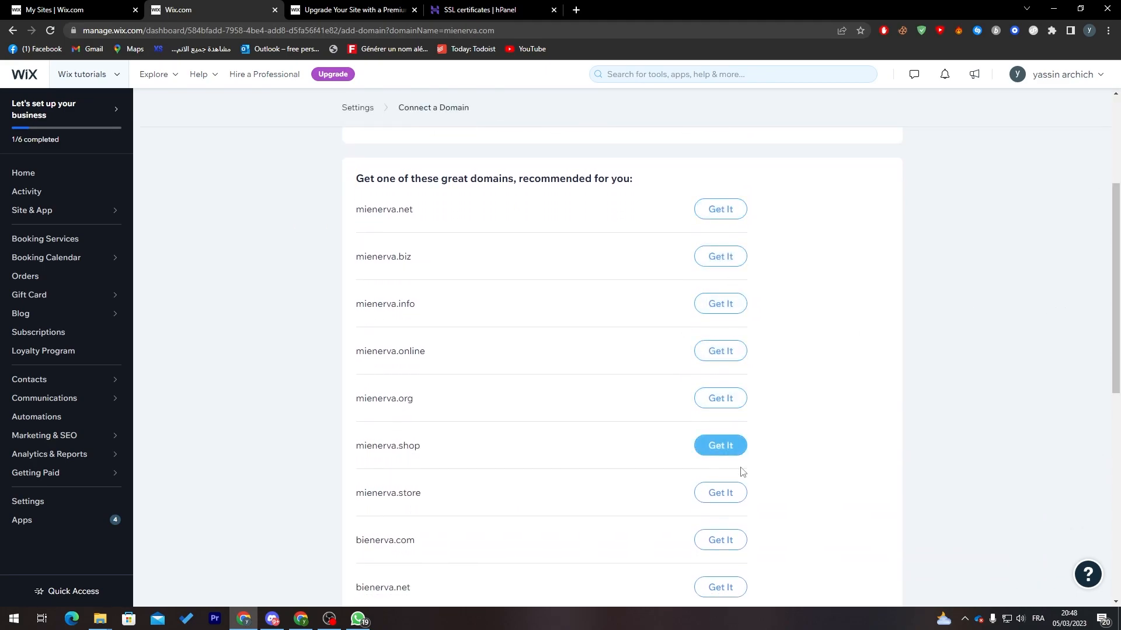
left_click(721, 446)
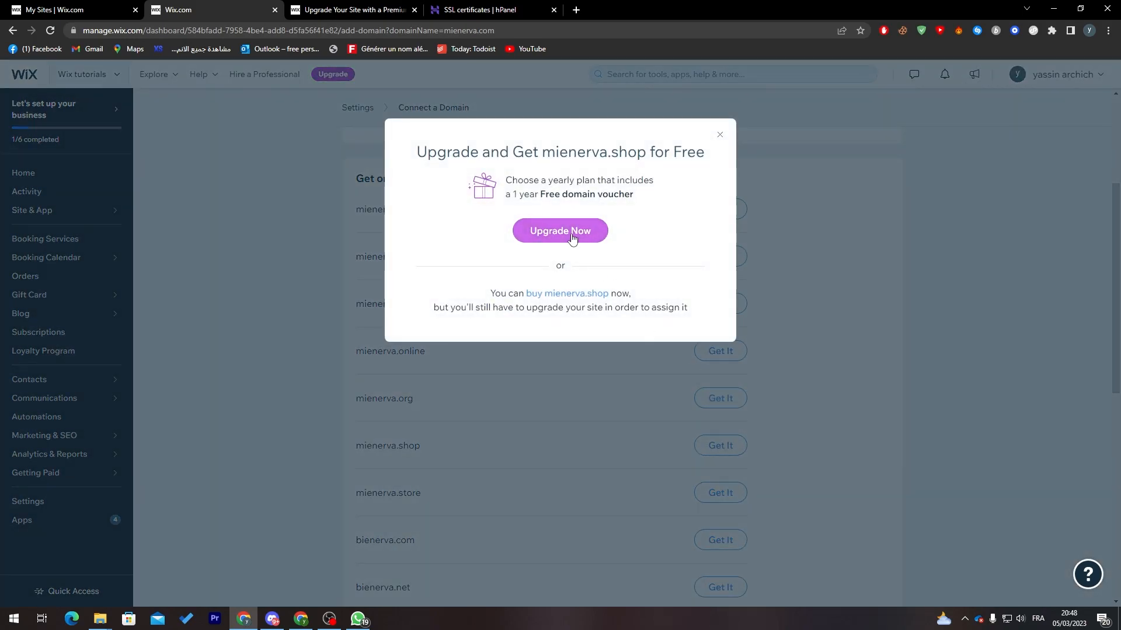
left_click(549, 298)
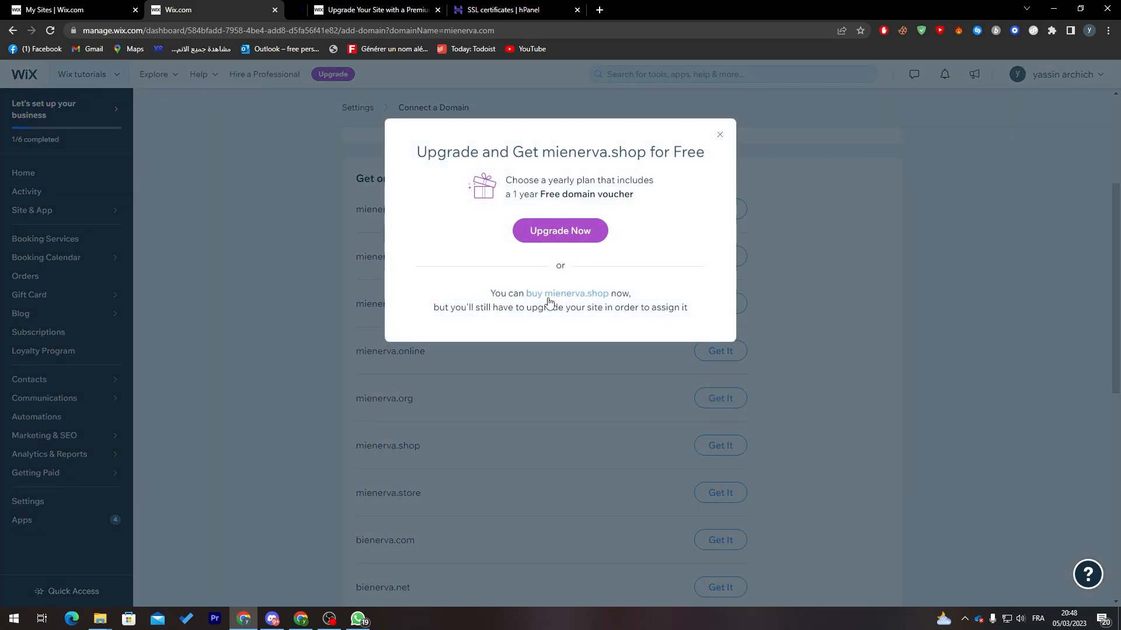
left_click(331, 10)
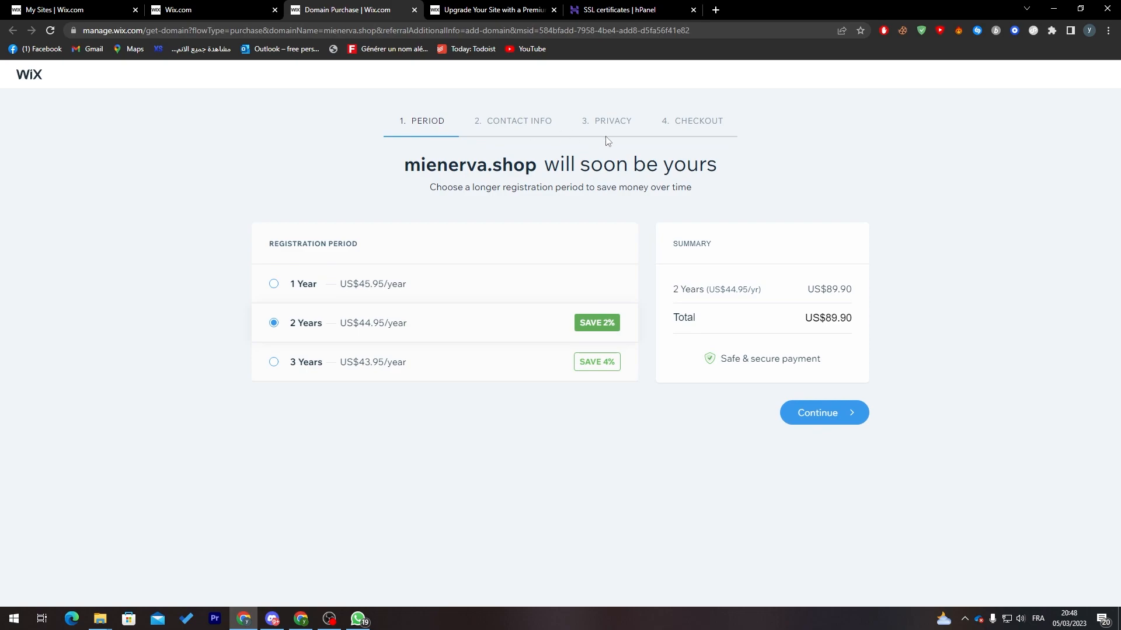
- Set the registration period for mienerva.shop to 1 Year and check the total in the summary
left_click(396, 298)
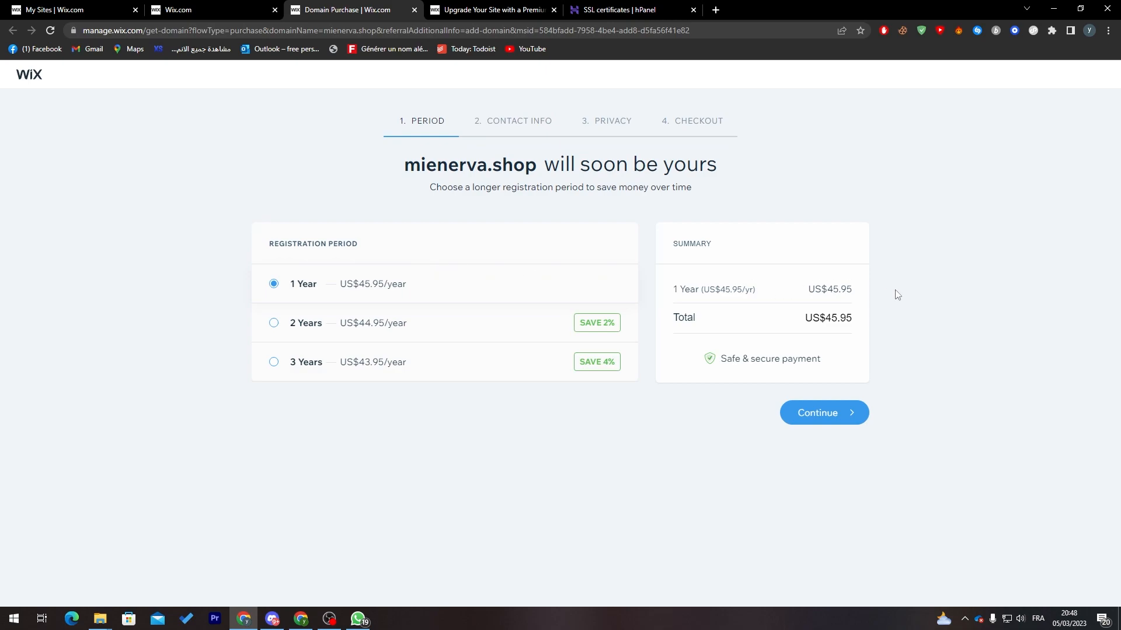
left_click_drag(826, 318, 845, 319)
left_click(849, 332)
- Search Google for godaddy in a new browser tab, and return to the results from the Namecheap page
left_click(655, 10)
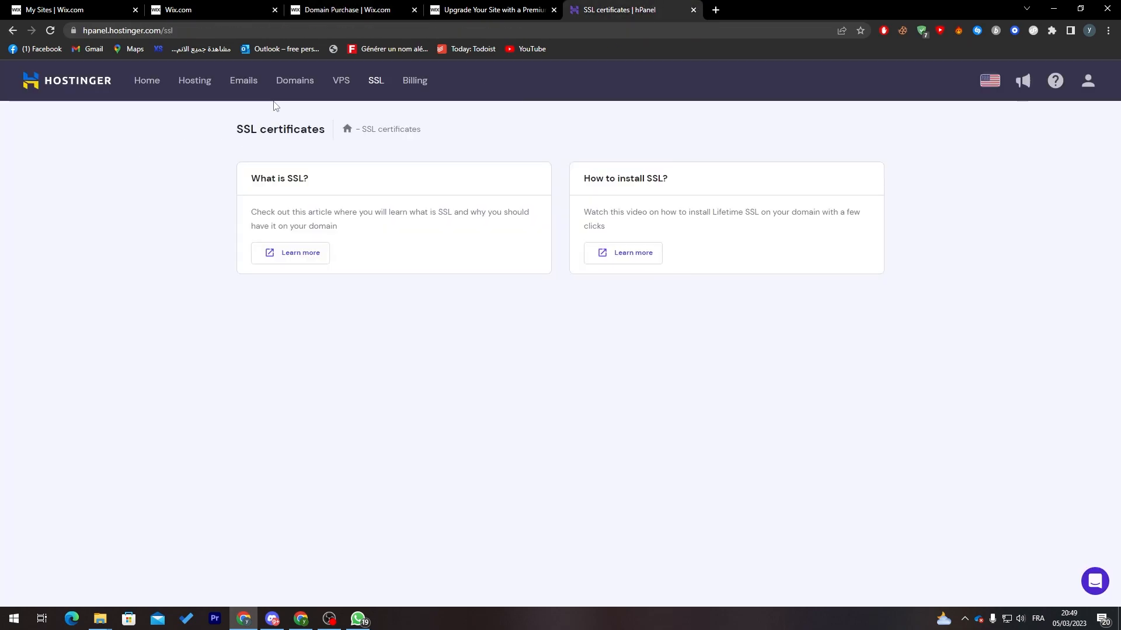
left_click(718, 10)
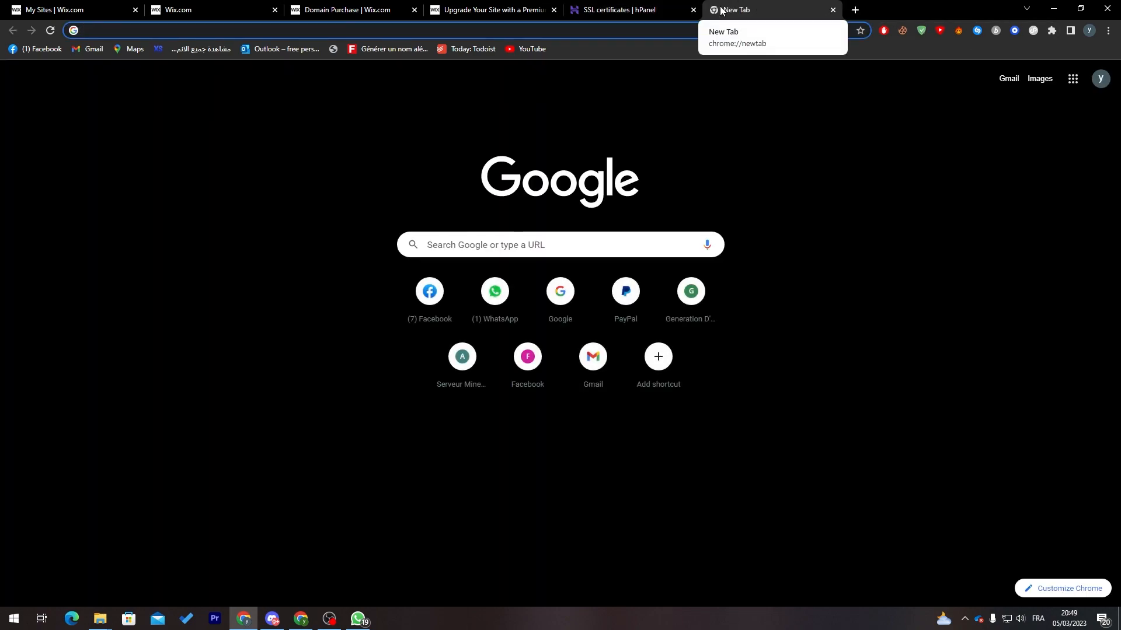
type("go")
type("dy")
key("Return")
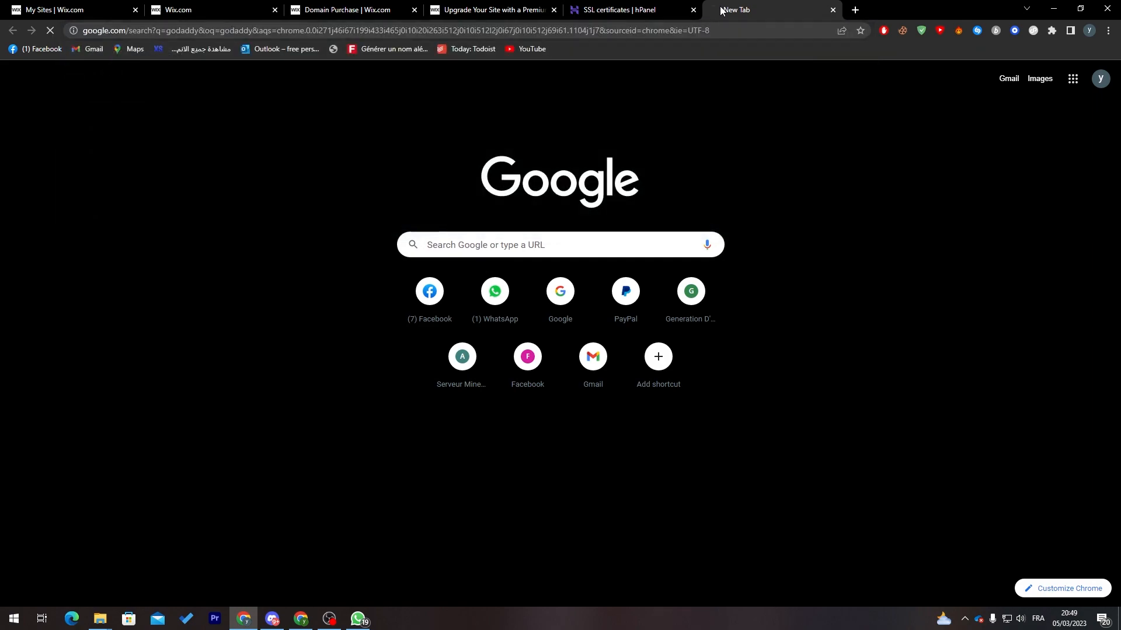
left_click(182, 191)
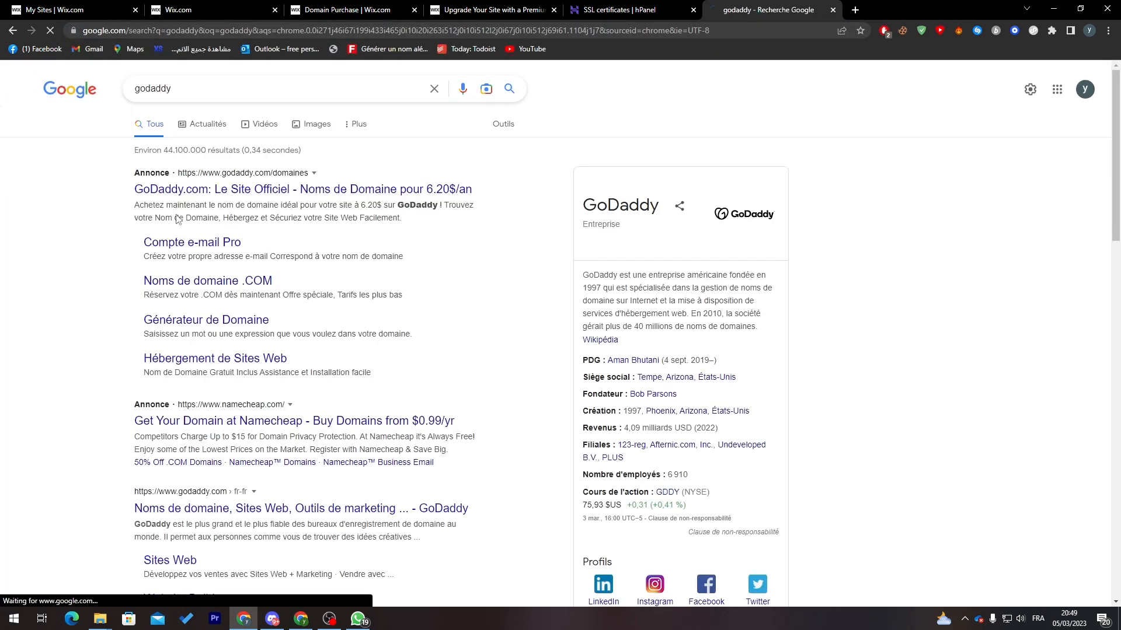
key("alt+Left")
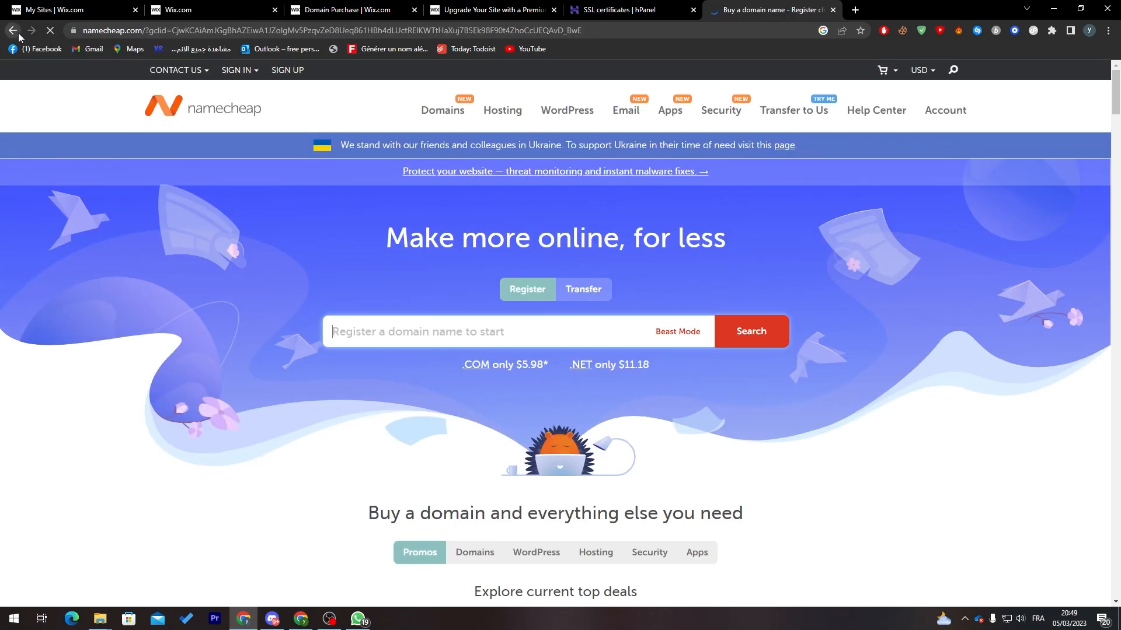
key("alt+Left")
- Change the Google search to godaddy eng and open GoDaddy's official English site
left_click(198, 93)
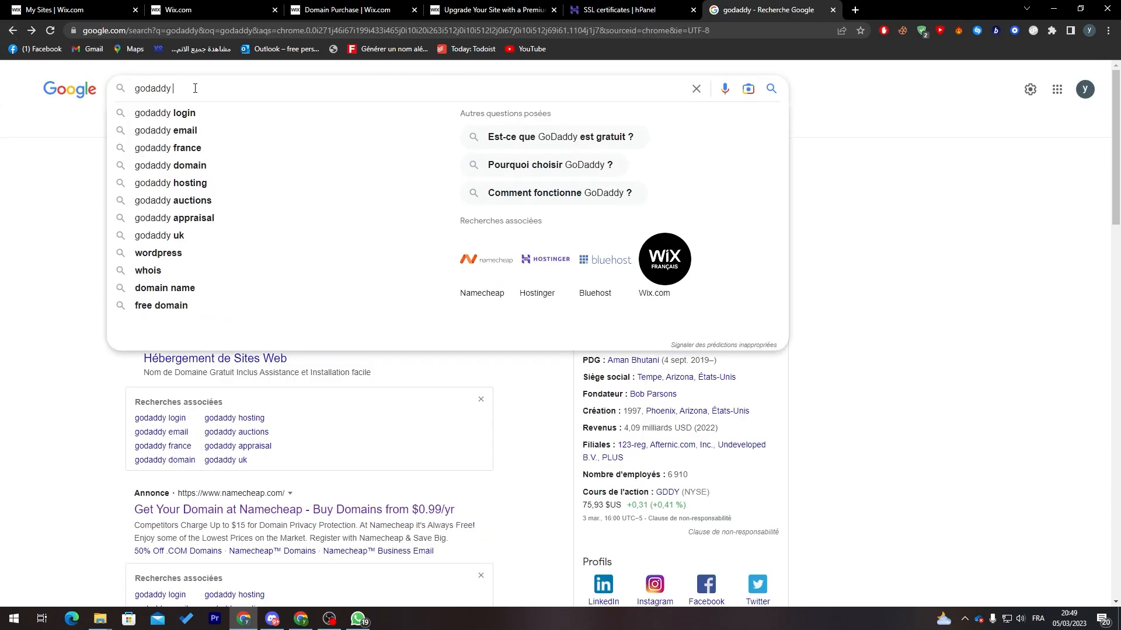
left_click(201, 121)
left_click(207, 91)
key("BackSpace")
key("BackSpace")
key("BackSpace")
key("BackSpace")
type("ng")
key("Return")
left_click(268, 211)
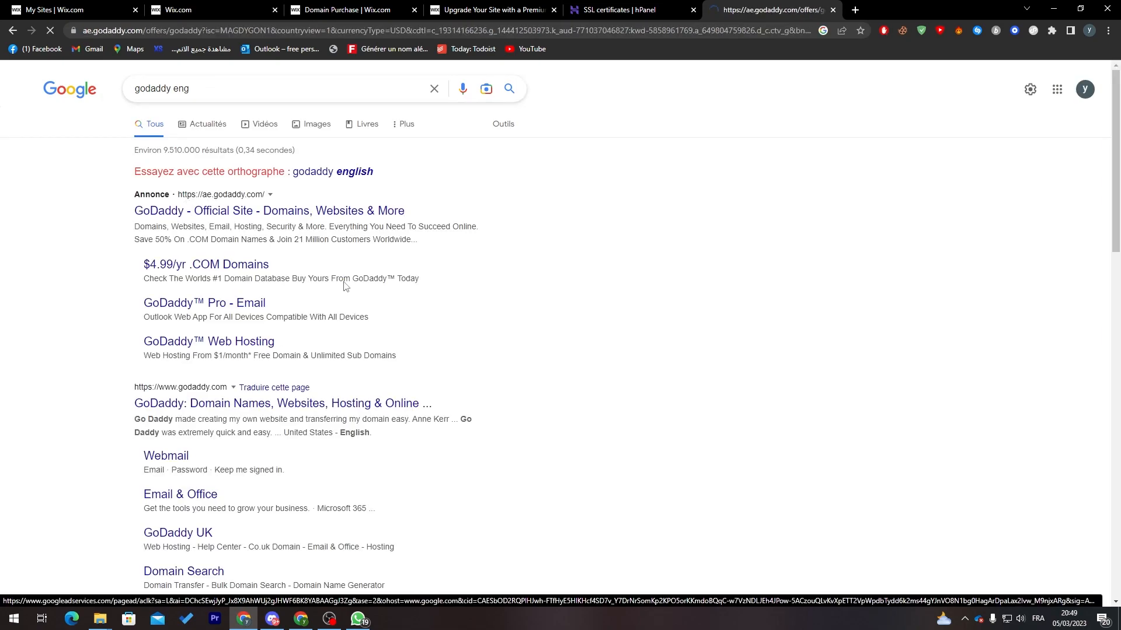
- Copy the domain name mienerva.shop from the Wix purchase page, search for it on GoDaddy, and review the offered prices
left_click(493, 9)
left_click(326, 5)
left_click_drag(543, 168, 422, 157)
key("ctrl+c")
left_click(771, 10)
left_click(420, 150)
key("ctrl+v")
key("Return")
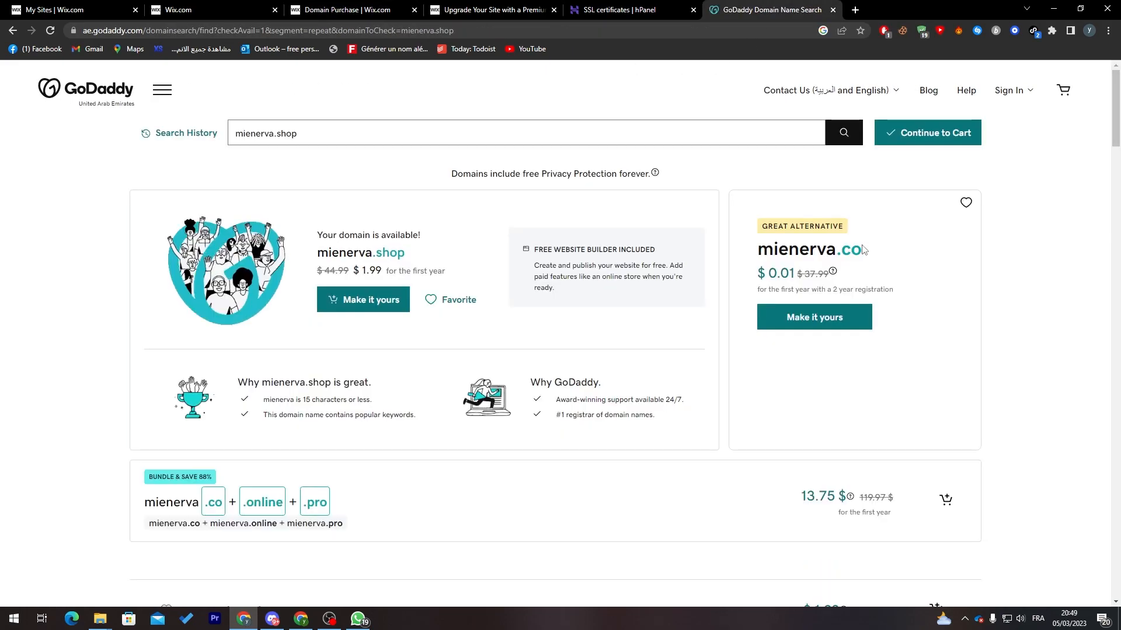
scroll(927, 282, "down", 5)
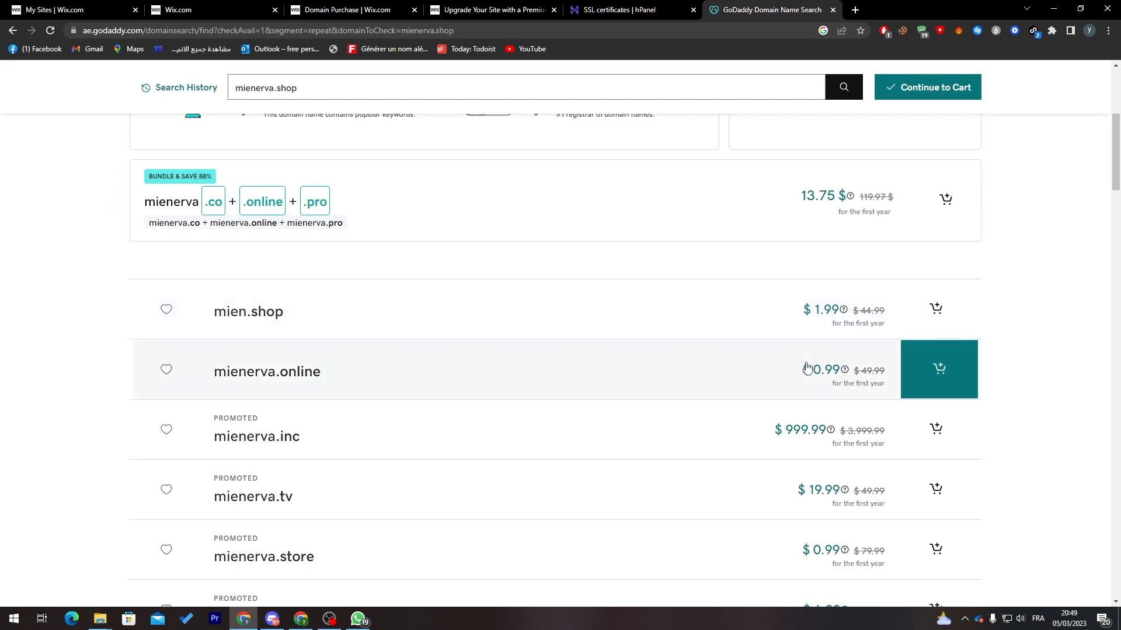
- Search GoDaddy for mienerva without the .shop extension and browse the listed domains and prices
left_click_drag(1117, 182, 1116, 126)
left_click_drag(307, 139, 276, 137)
key("BackSpace")
key("Return")
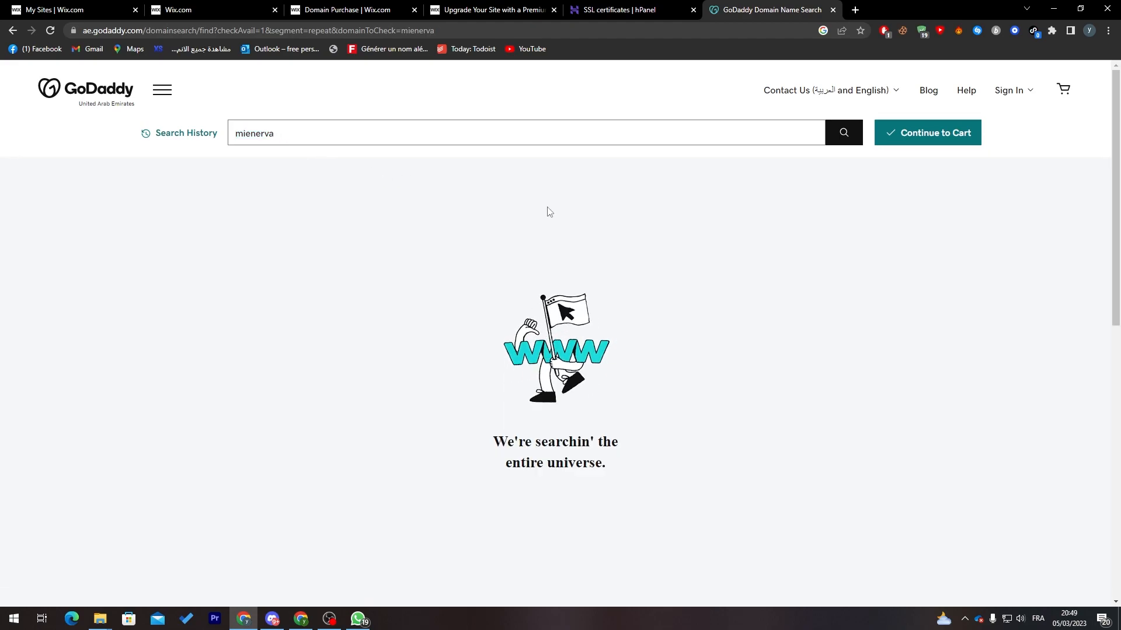
left_click_drag(1117, 113, 1101, 303)
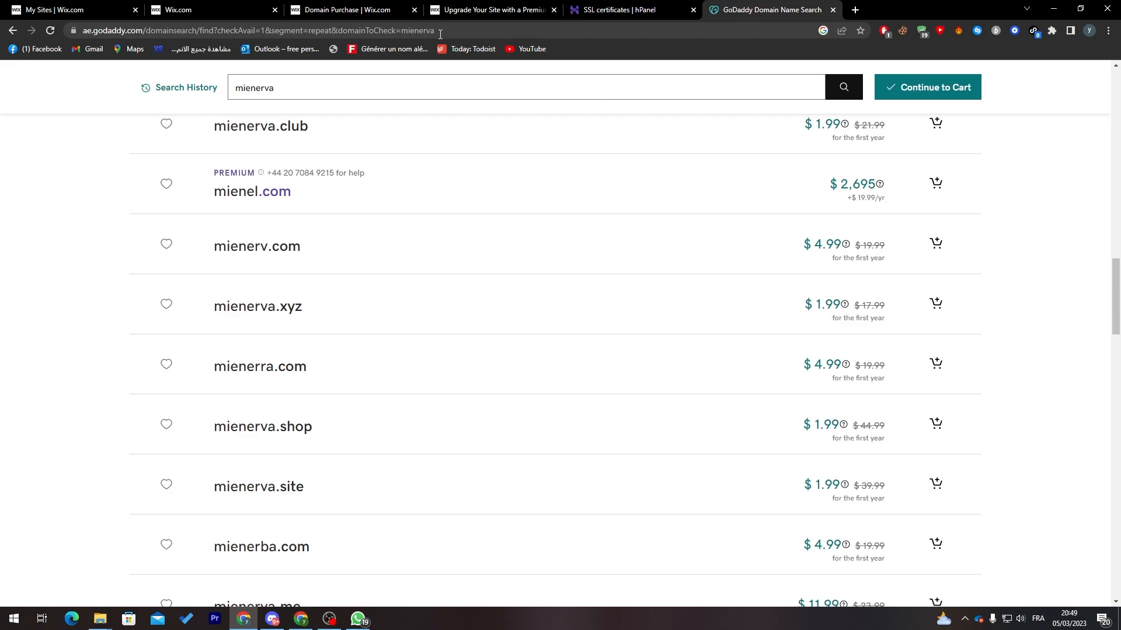
- Compare Wix's registration price for mienerva.shop and its recommended domains with the first-year prices on GoDaddy
left_click(356, 9)
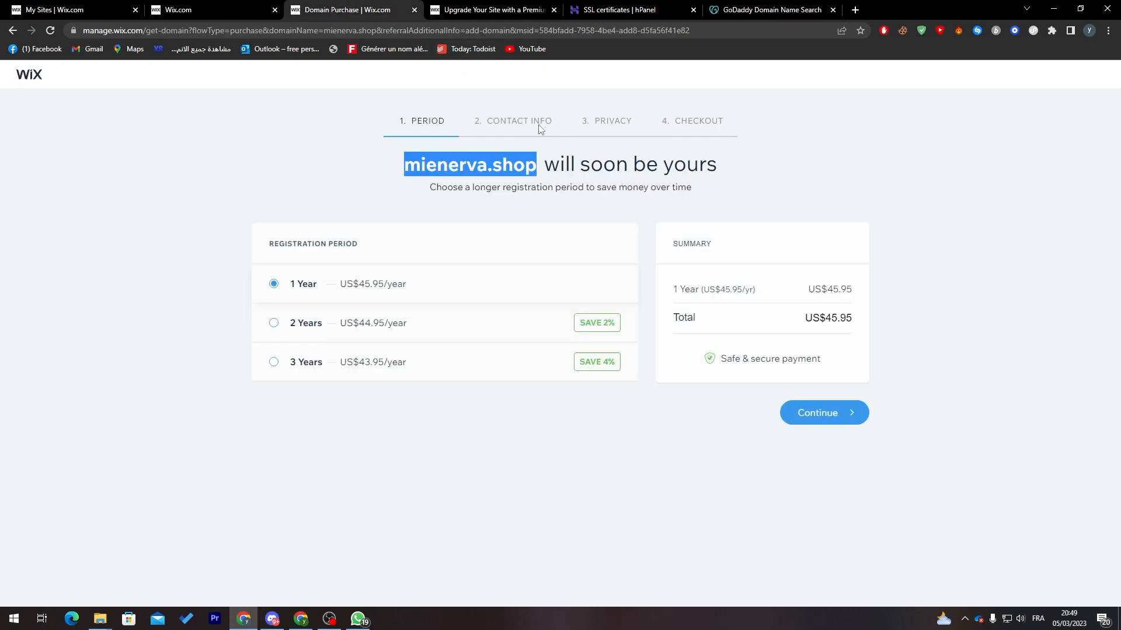
left_click(732, 9)
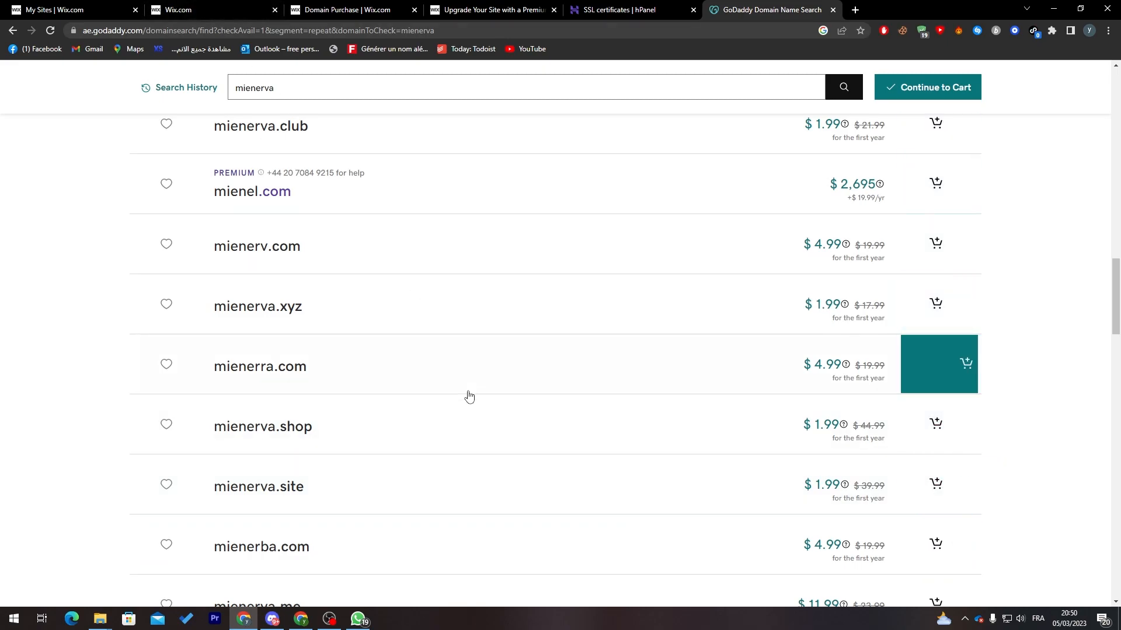
left_click(279, 7)
left_click(291, 7)
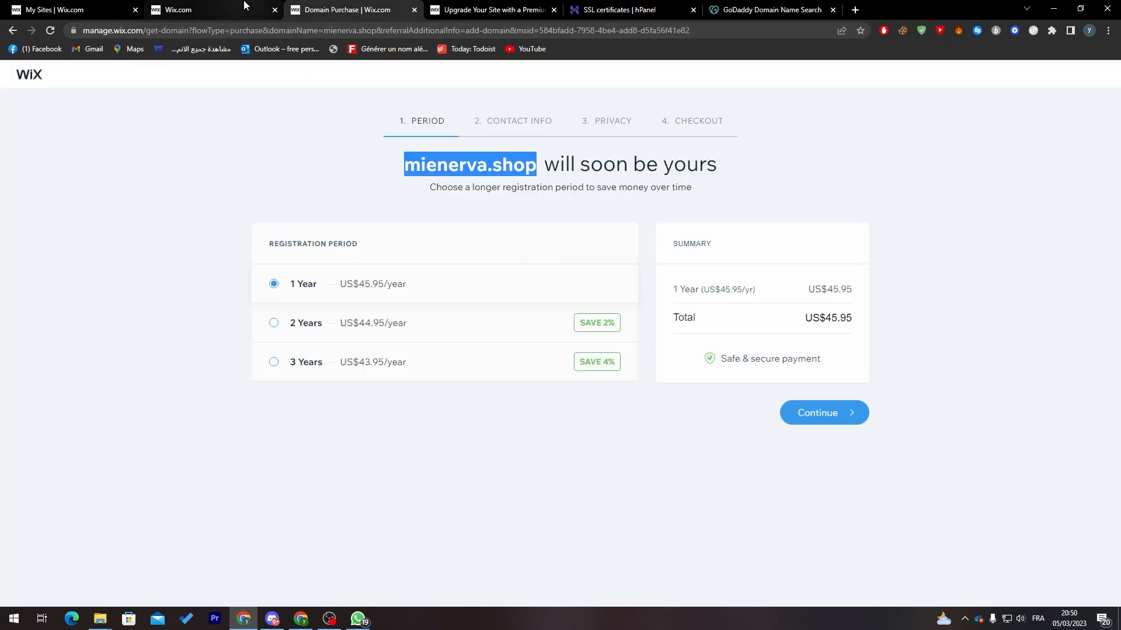
left_click(168, 7)
left_click(218, 158)
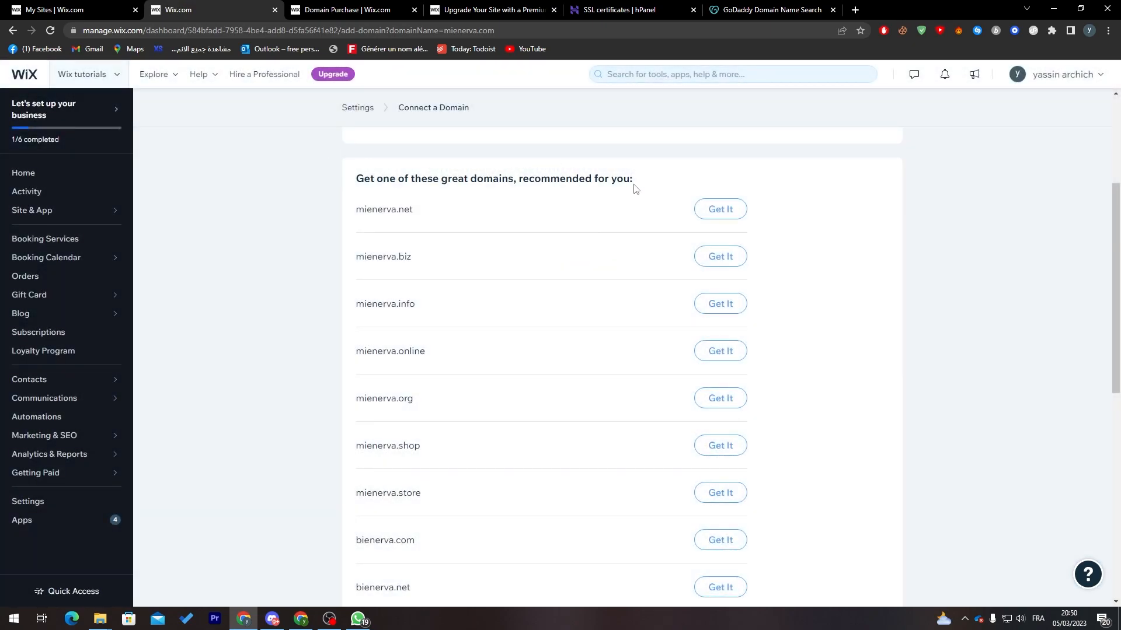
left_click(761, 7)
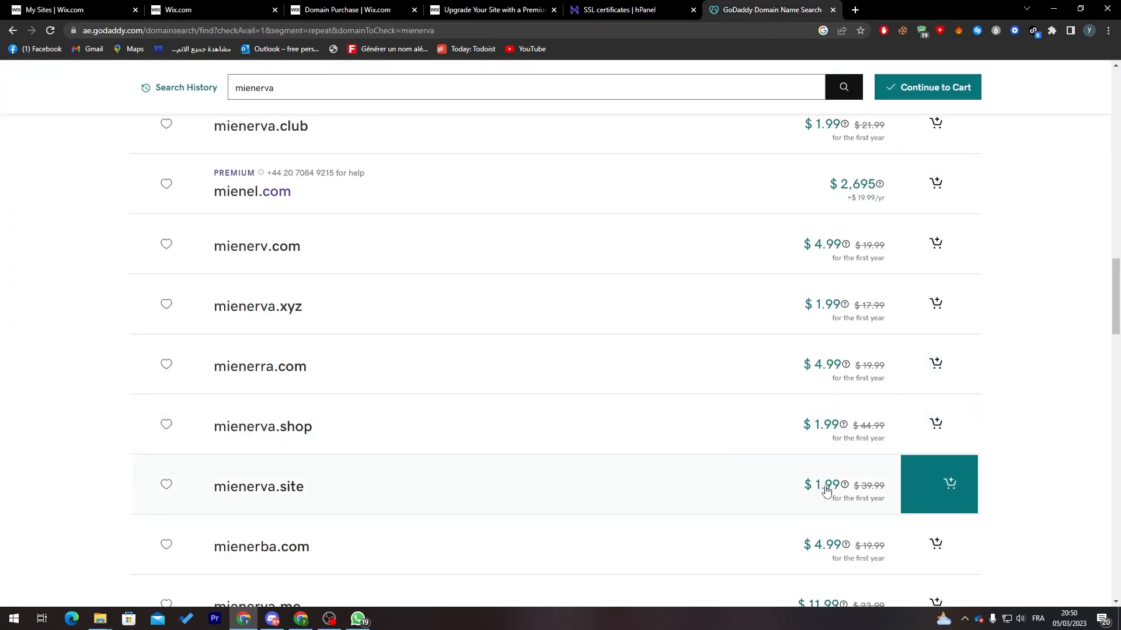
left_click(214, 7)
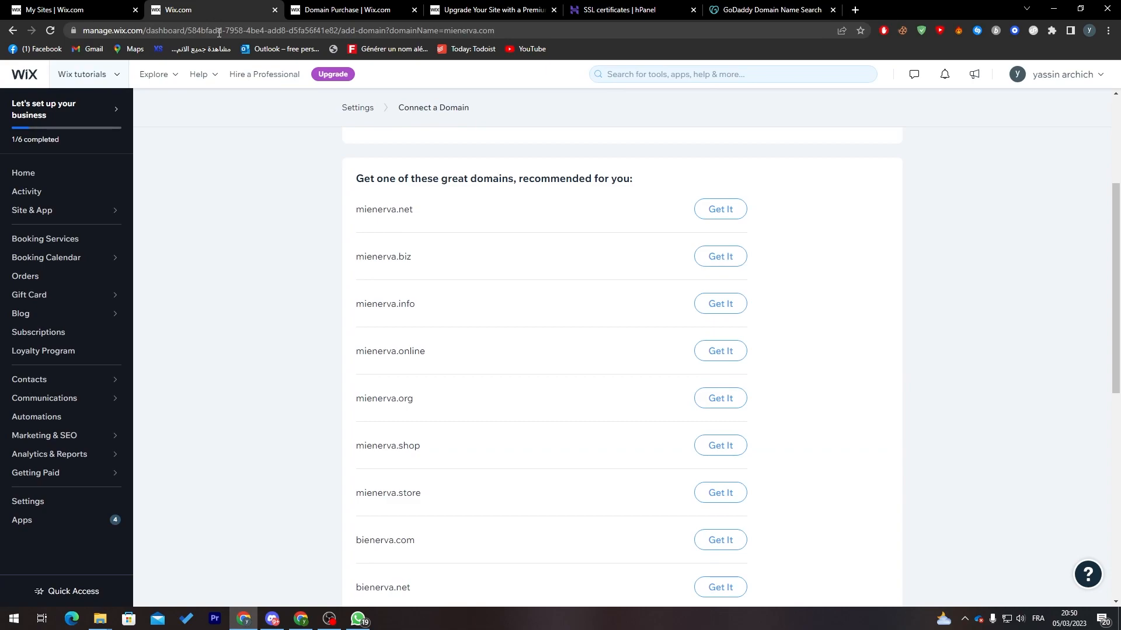